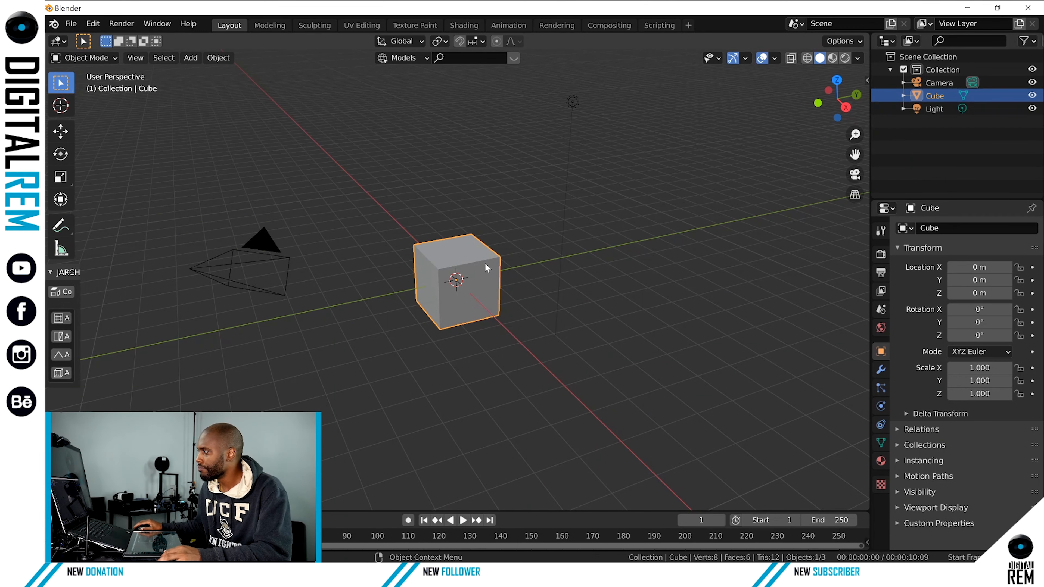
click(564, 236)
click(619, 252)
click(487, 264)
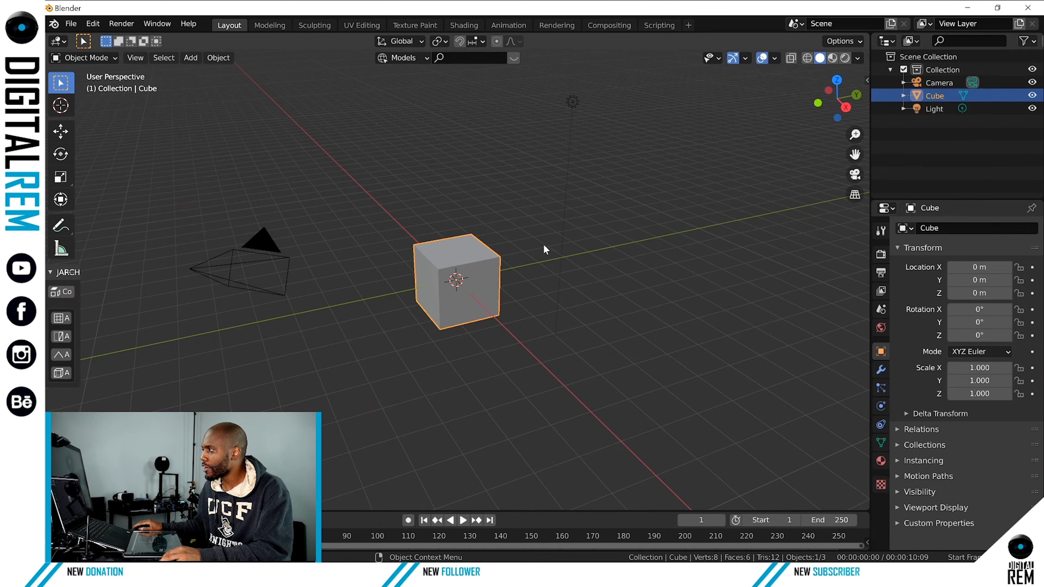
click(518, 260)
click(493, 251)
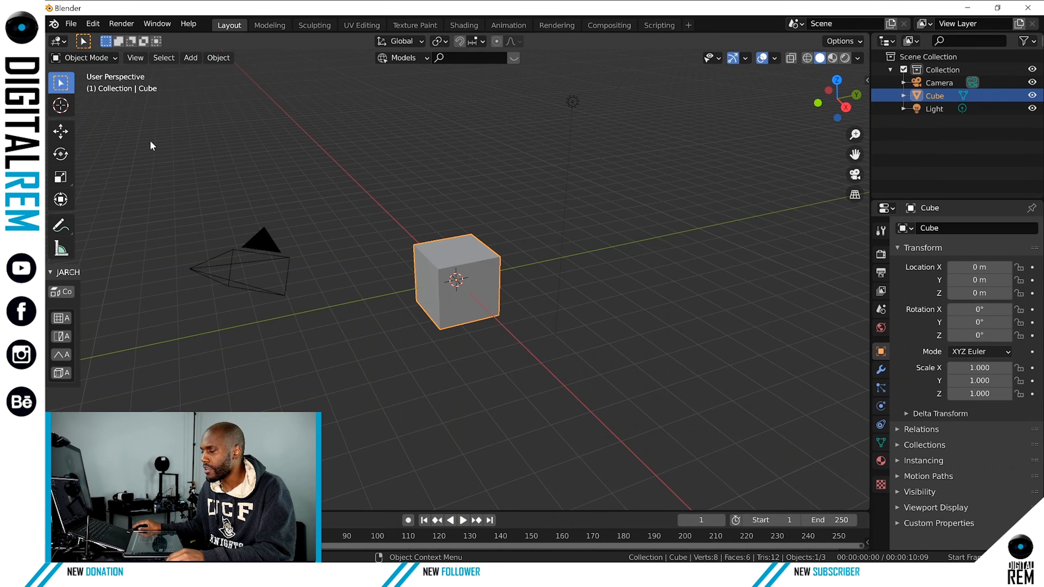
Move the cube along its axes to about X 6.03 m, Y -0.25 m and Z 0.86 m, and deselect it.
click(61, 131)
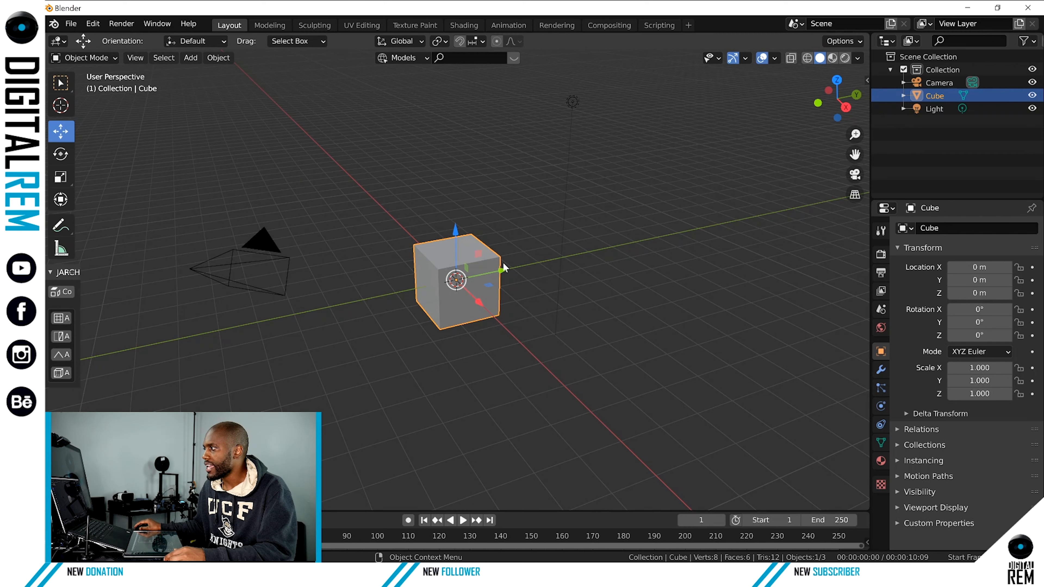
mouse_move(505, 270)
mouse_down()
mouse_move(527, 267)
mouse_move(495, 273)
mouse_move(505, 270)
mouse_up()
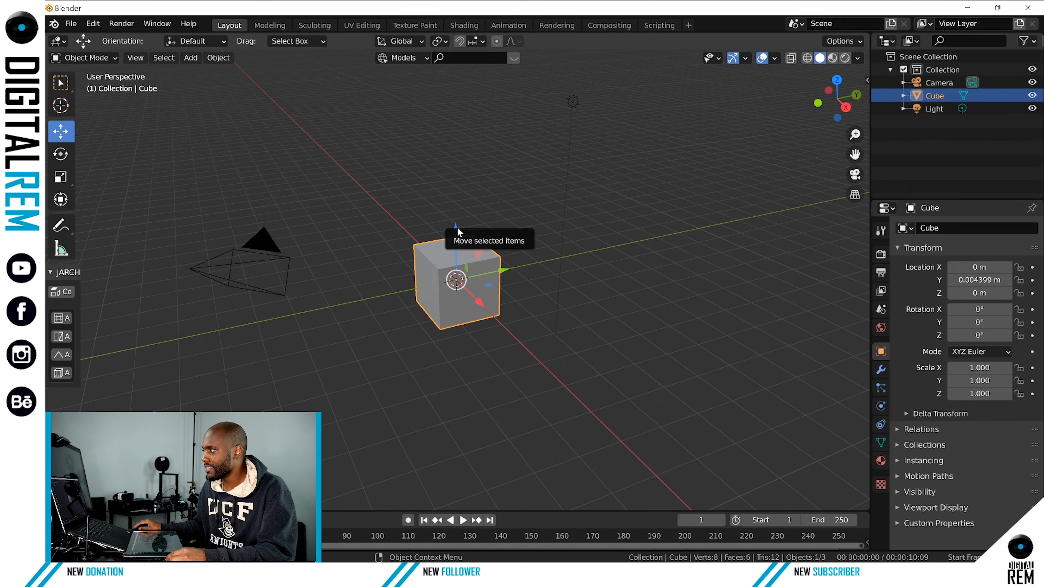
drag(455, 224, 440, 200)
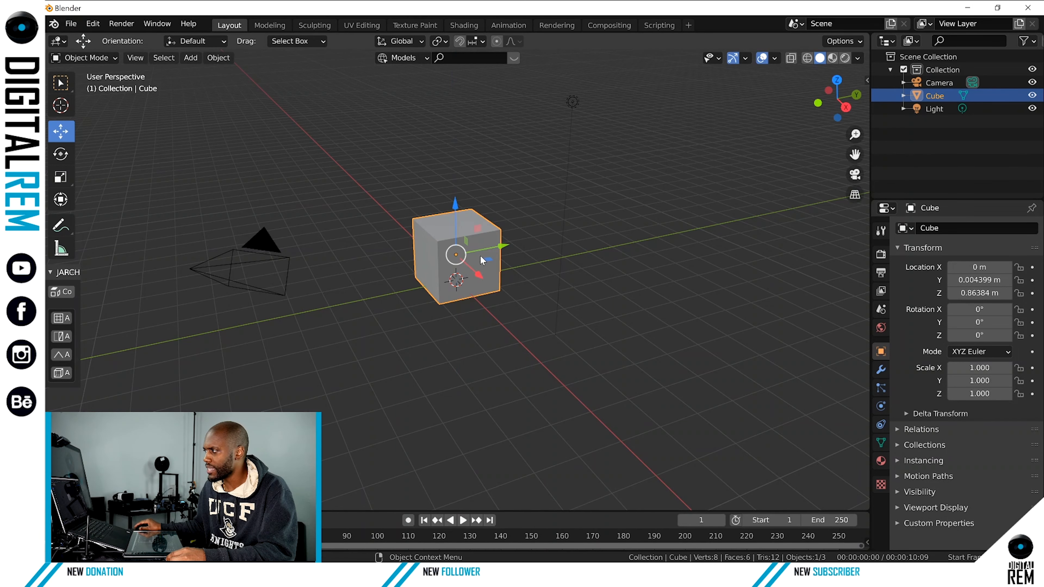
mouse_move(499, 248)
mouse_down()
mouse_move(465, 261)
mouse_move(502, 261)
mouse_up()
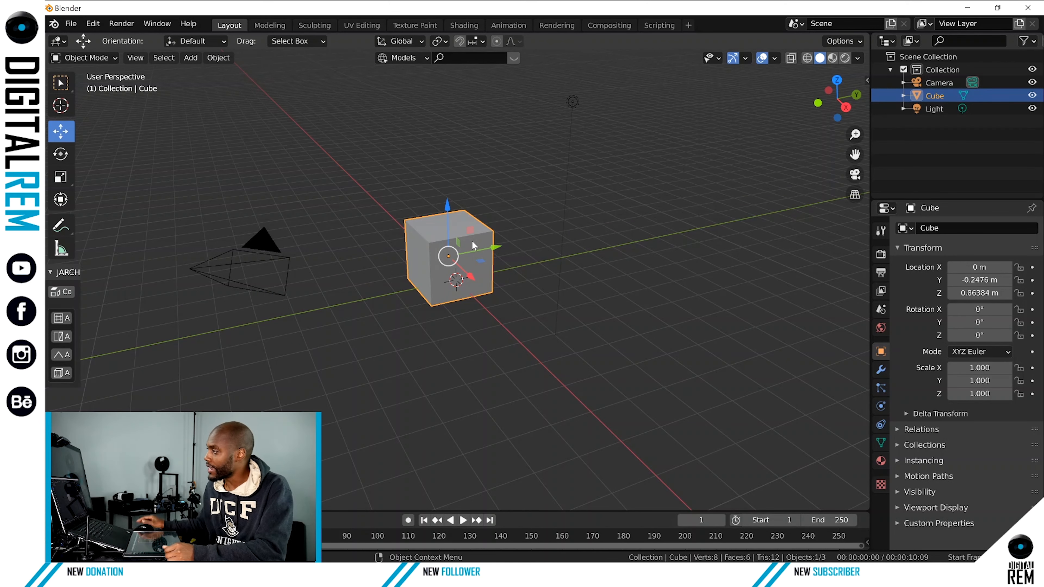
middle_drag(469, 259, 667, 190)
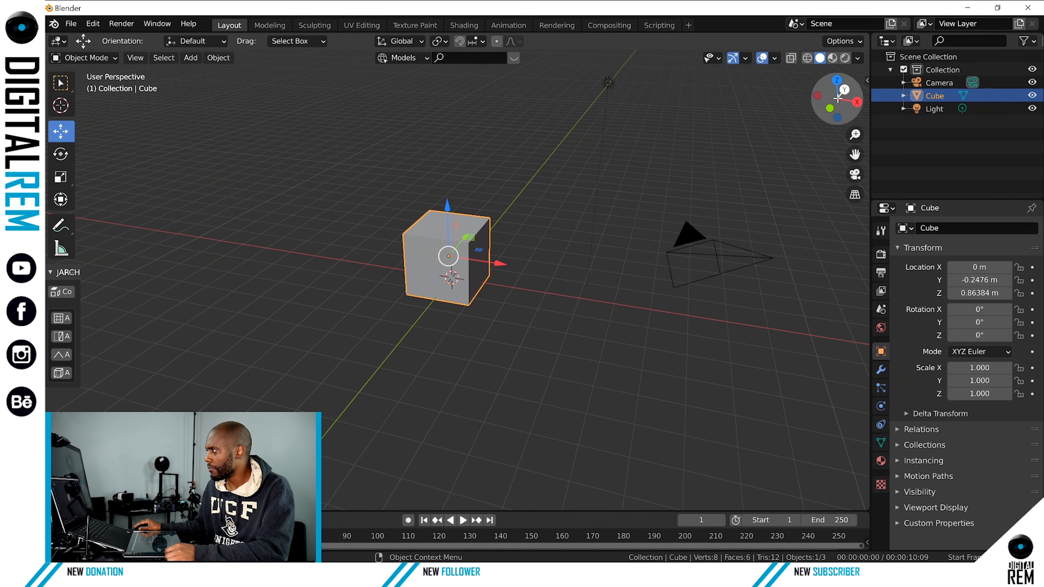
mouse_move(838, 98)
mouse_down()
mouse_move(825, 106)
mouse_move(834, 103)
mouse_move(809, 95)
mouse_move(834, 99)
mouse_up()
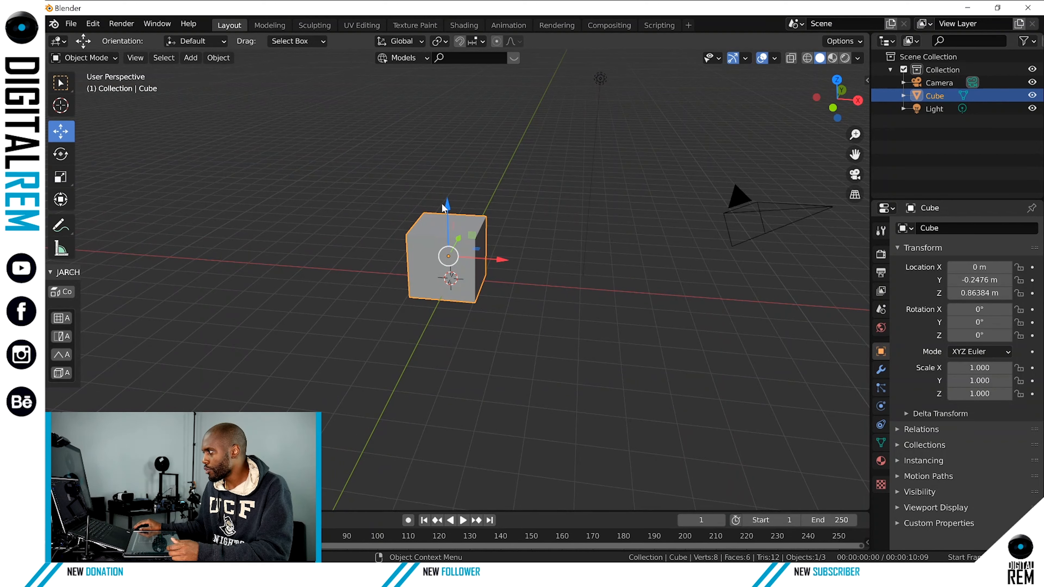
drag(502, 258, 714, 272)
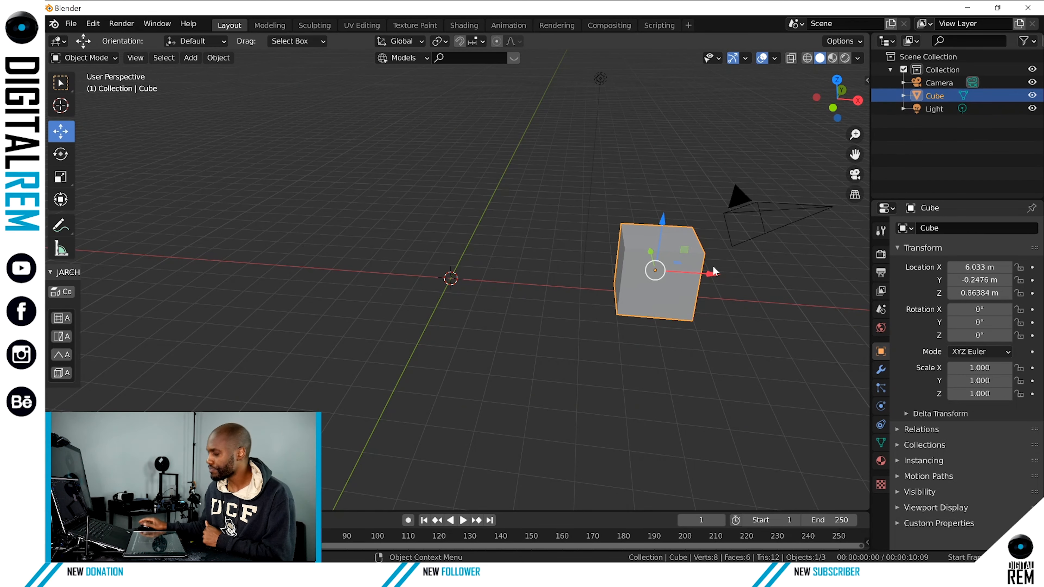
click(578, 183)
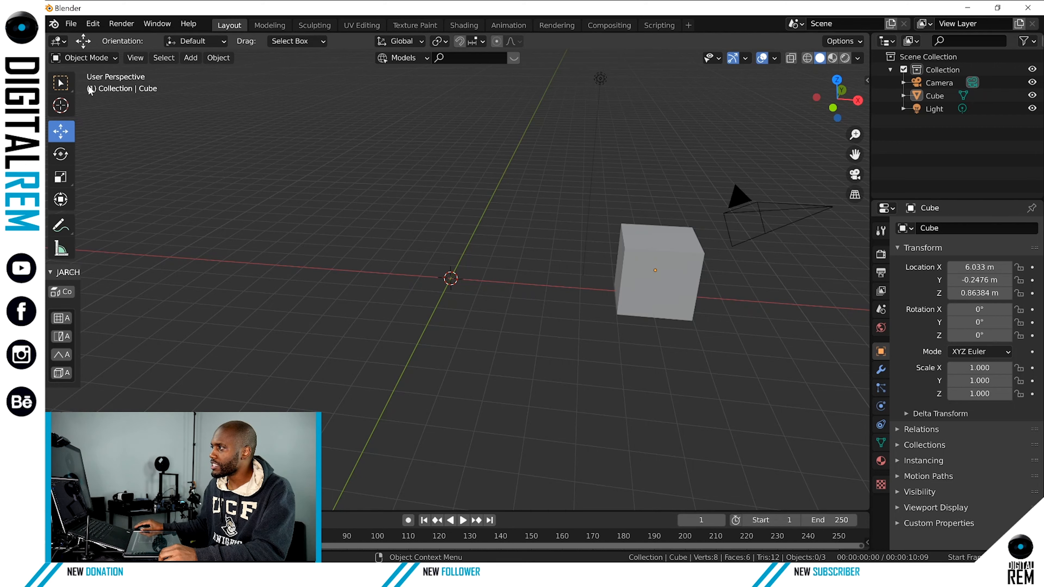
Add a plane mesh at the world origin and scale it uniformly to about 2.32.
click(137, 57)
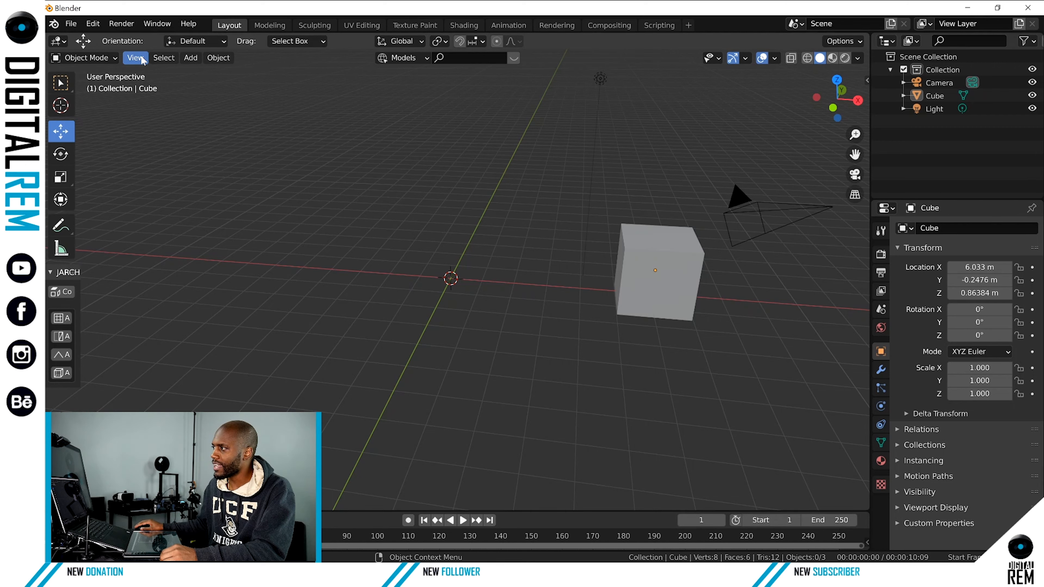
click(194, 61)
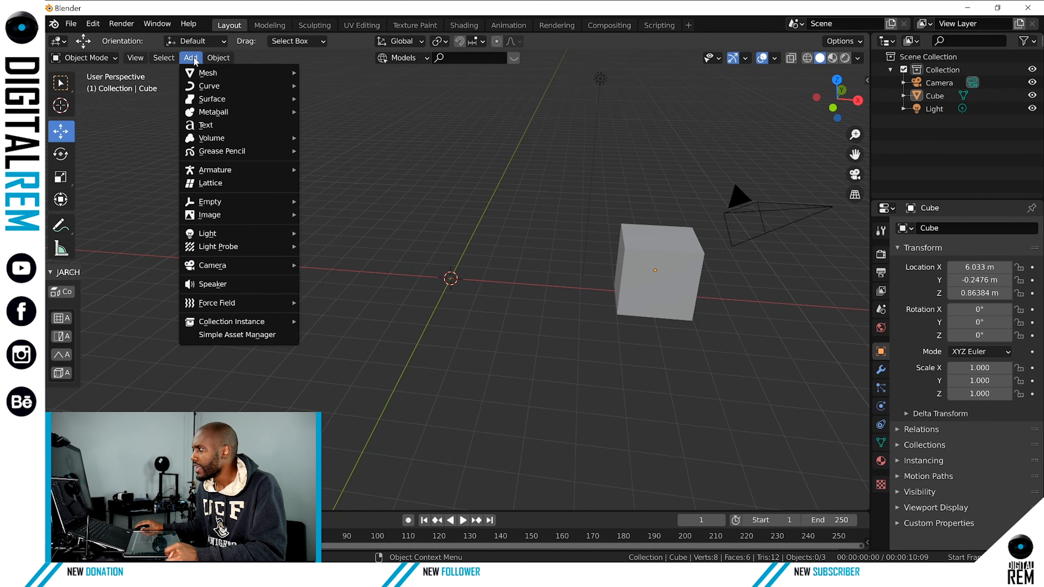
mouse_move(199, 73)
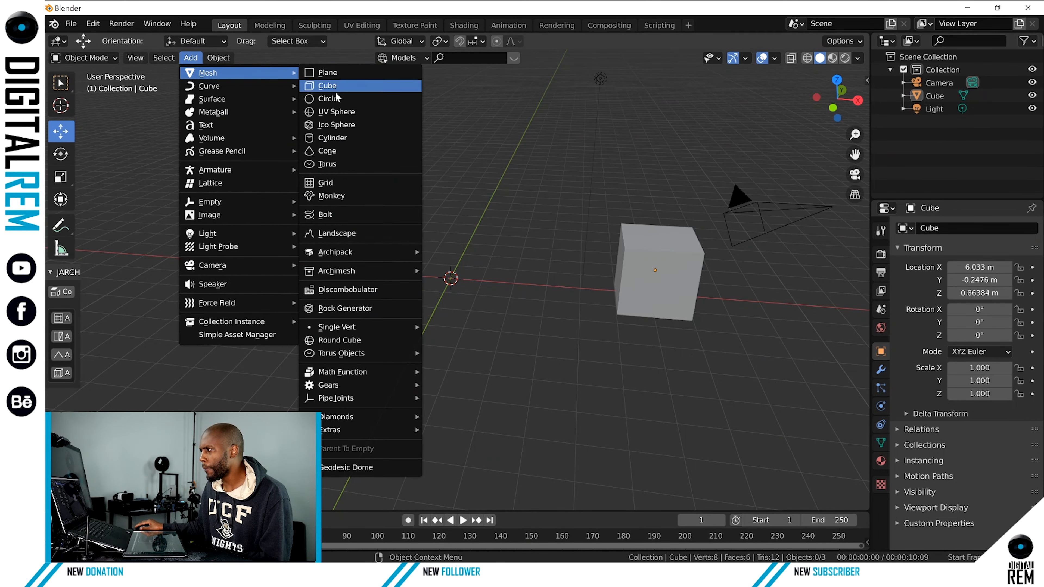
click(329, 73)
key(s)
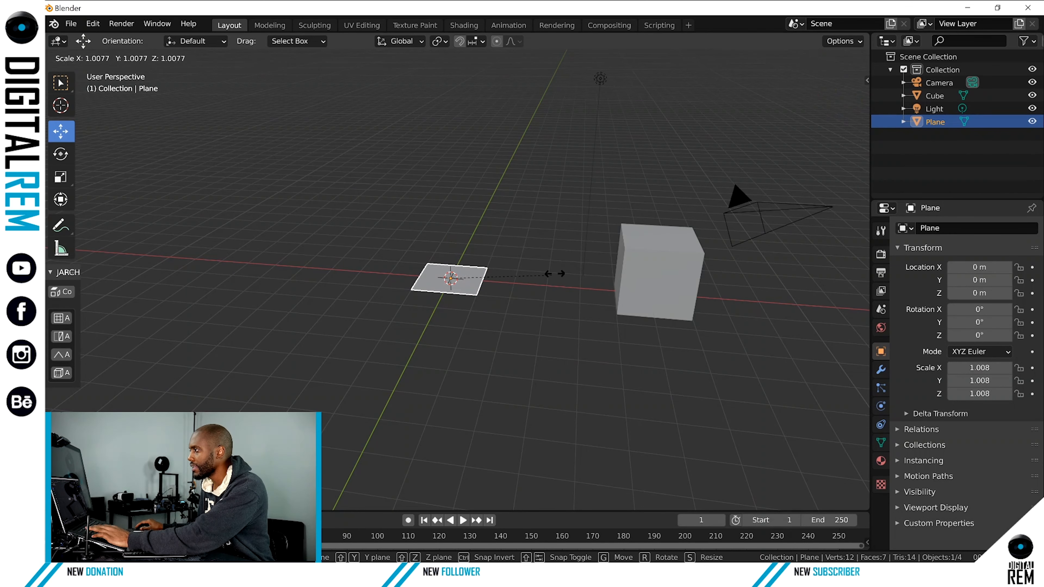
click(678, 213)
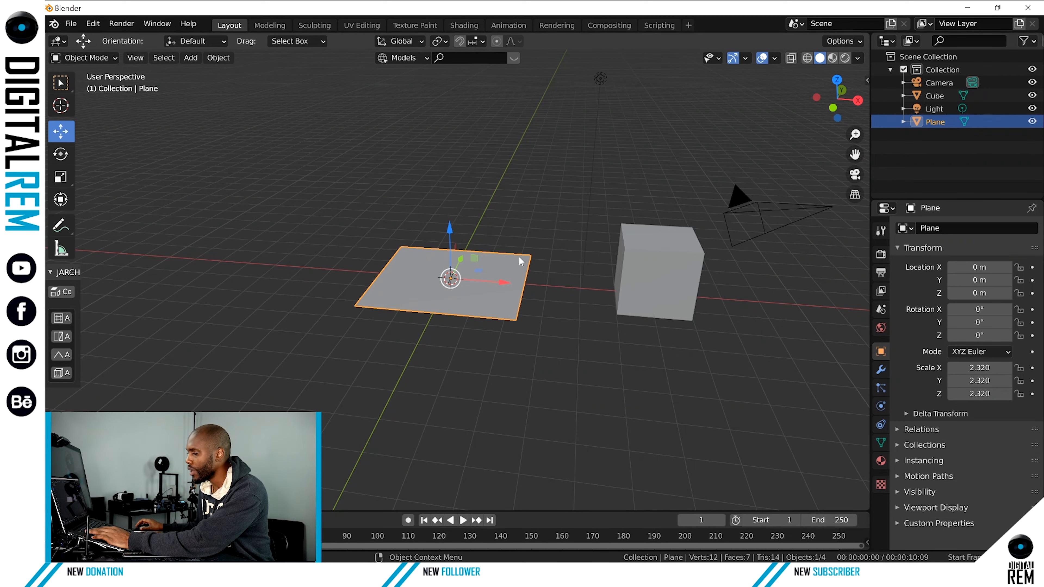
Move the plane along the X axis to about -2.27 m using the Transform tool.
middle_drag(535, 245, 443, 316)
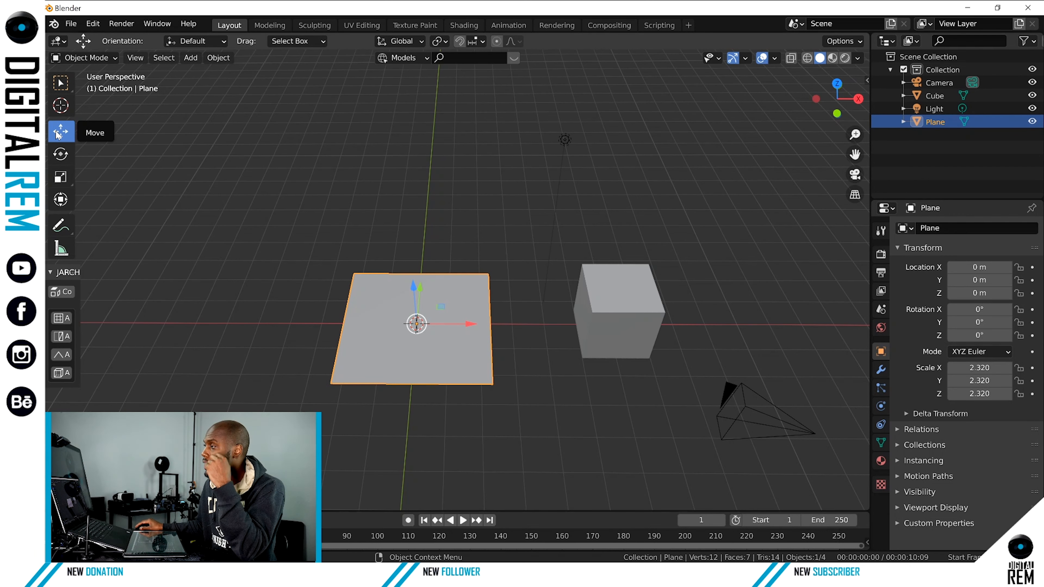
click(60, 154)
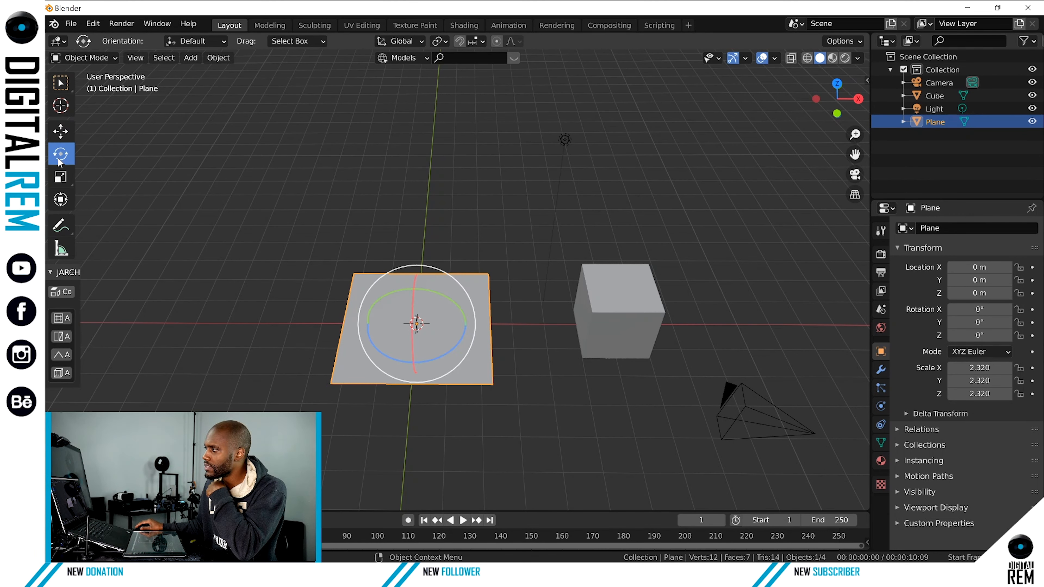
click(62, 179)
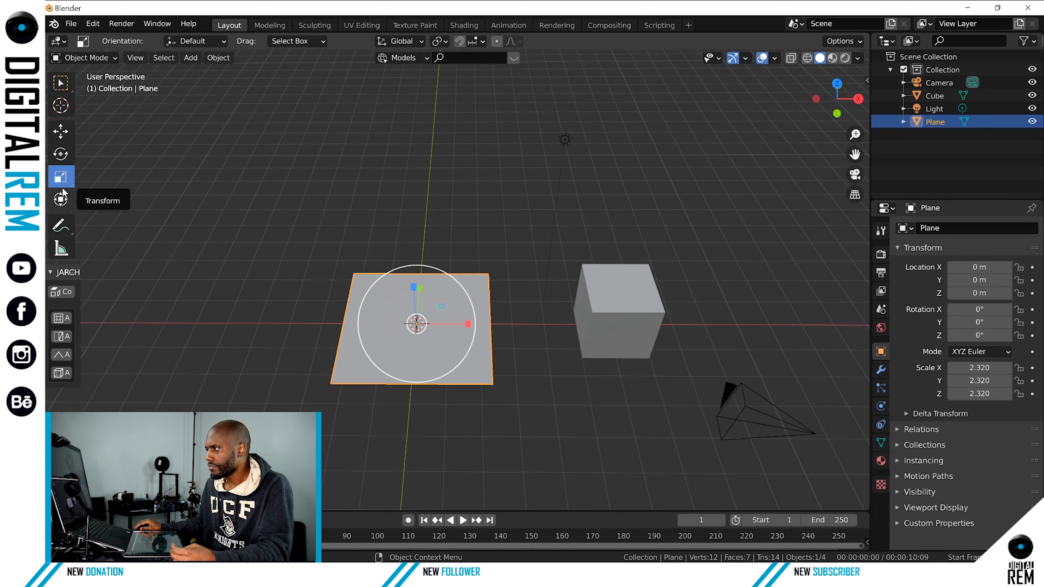
click(62, 199)
middle_drag(438, 222, 480, 263)
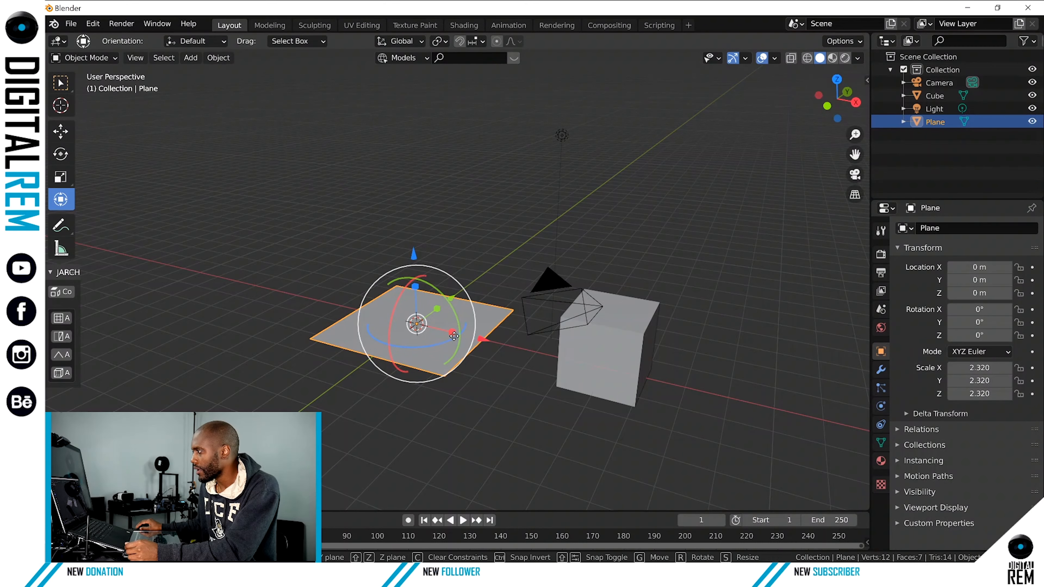
drag(483, 344, 420, 340)
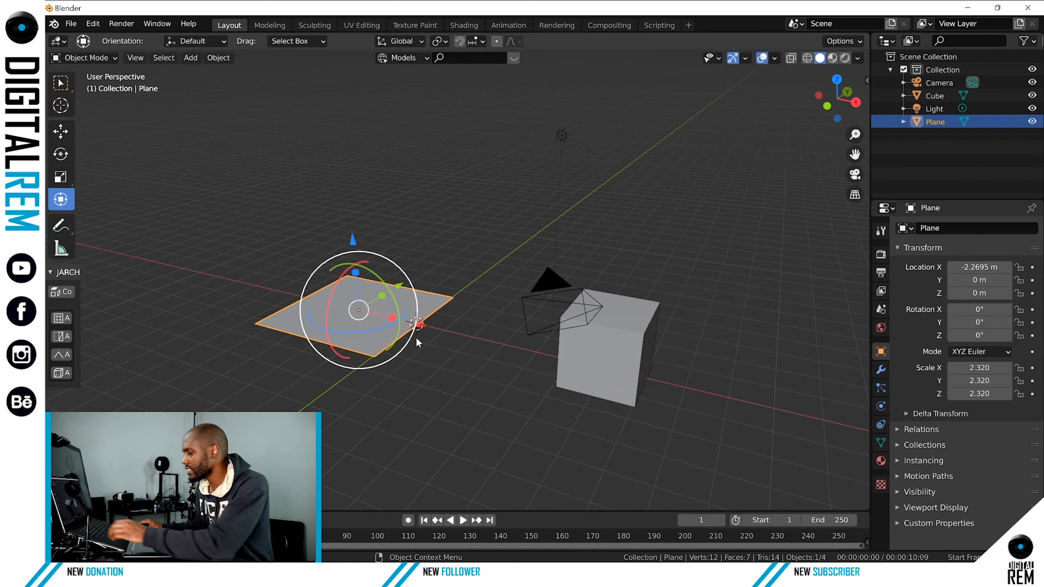
Enlarge the plane uniformly to a scale of about 18.58 so it forms a large floor under the cube.
key(s)
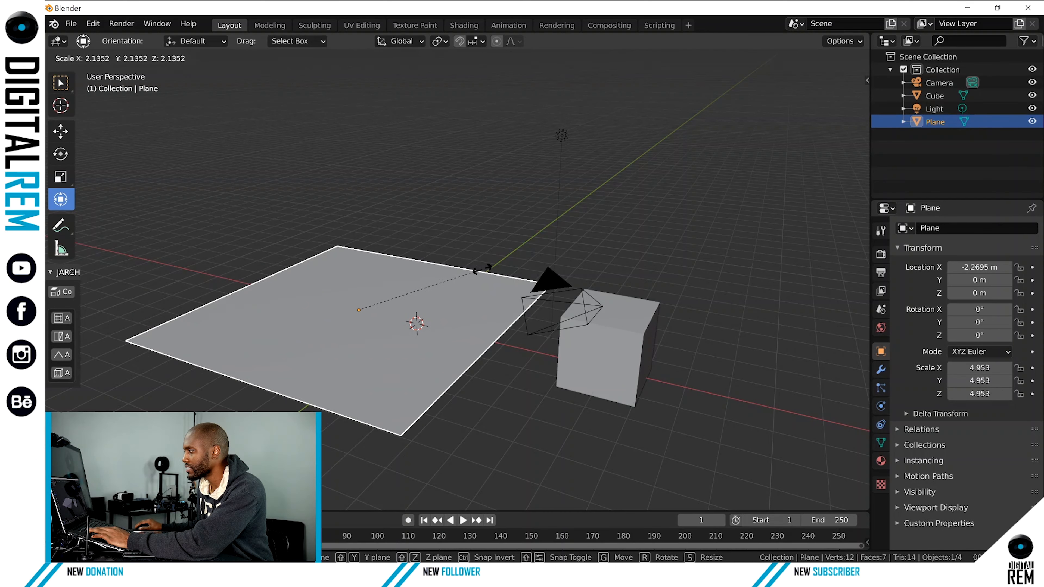
click(502, 258)
key(s)
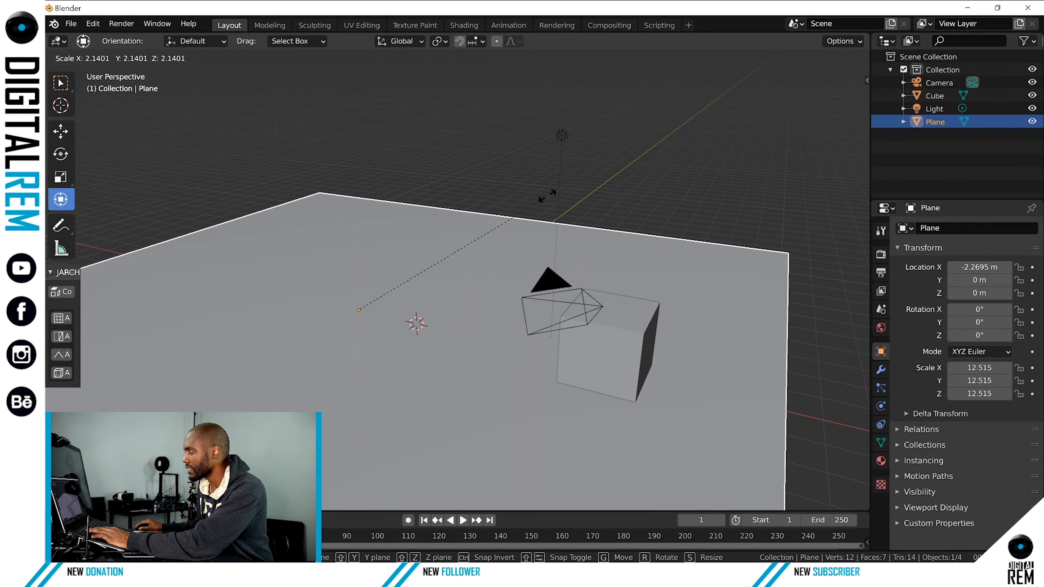
click(645, 156)
scroll(564, 181, down, 4)
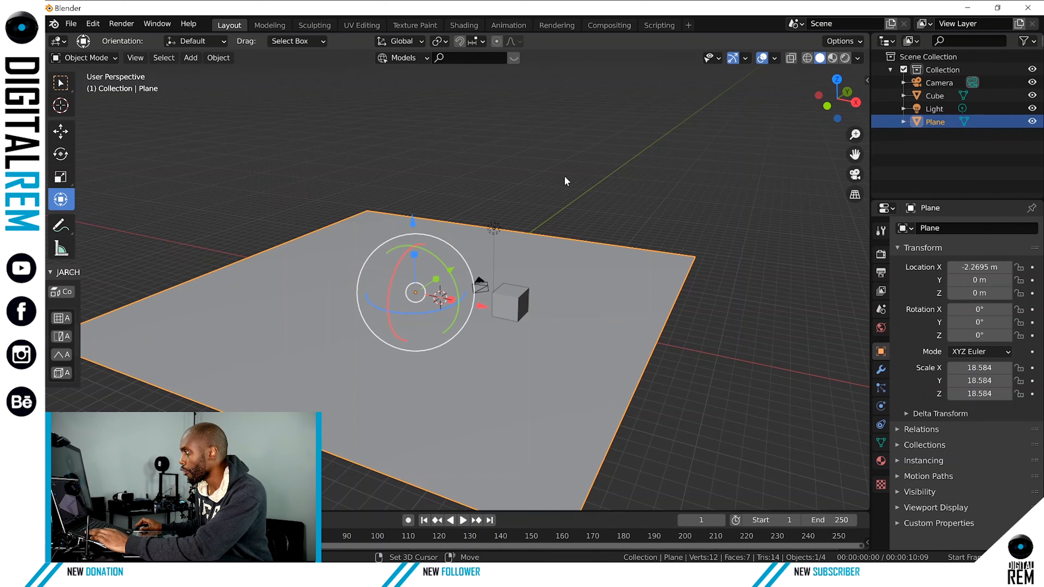
Hide the camera and the light in the viewport.
middle_drag(564, 175, 528, 169)
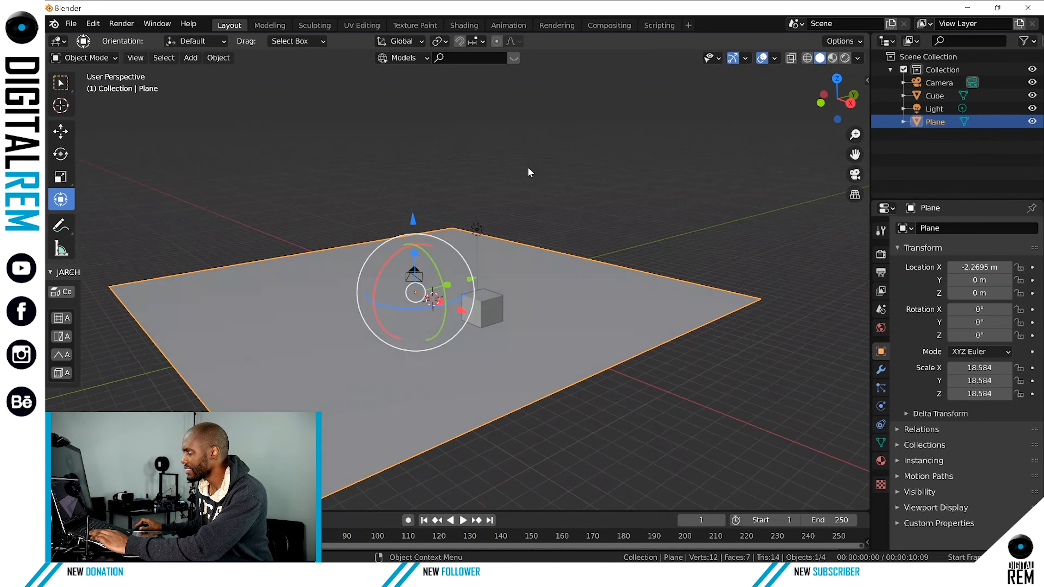
click(493, 308)
drag(482, 233, 479, 231)
click(478, 230)
click(571, 204)
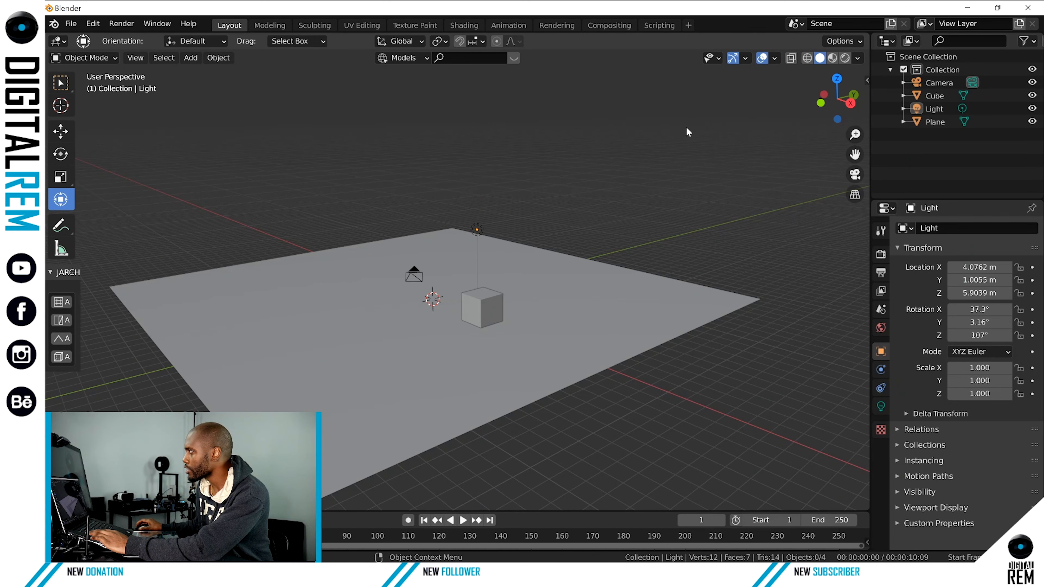
middle_drag(630, 148, 557, 261)
click(550, 248)
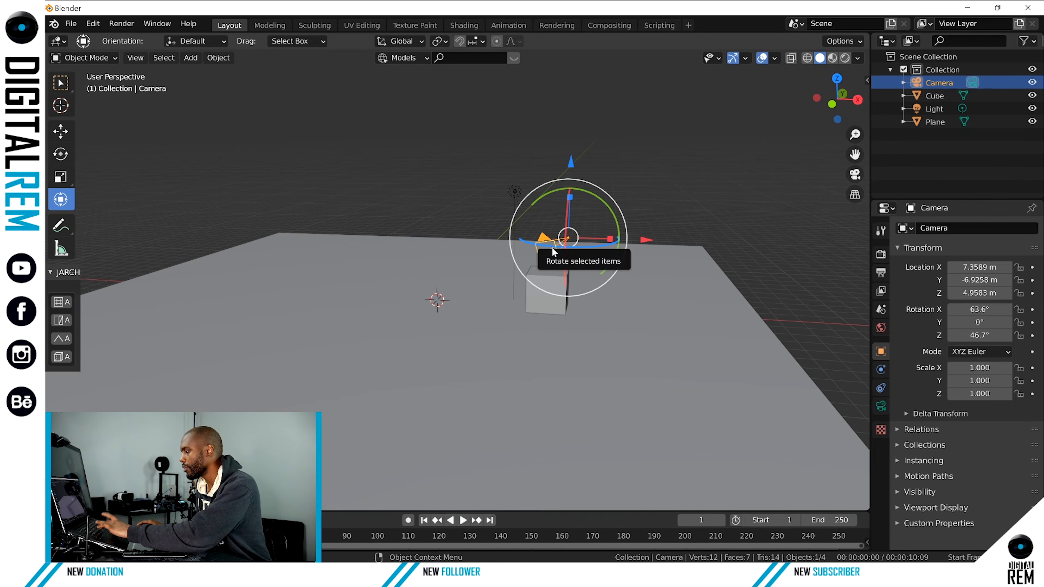
key(h)
click(515, 190)
key(h)
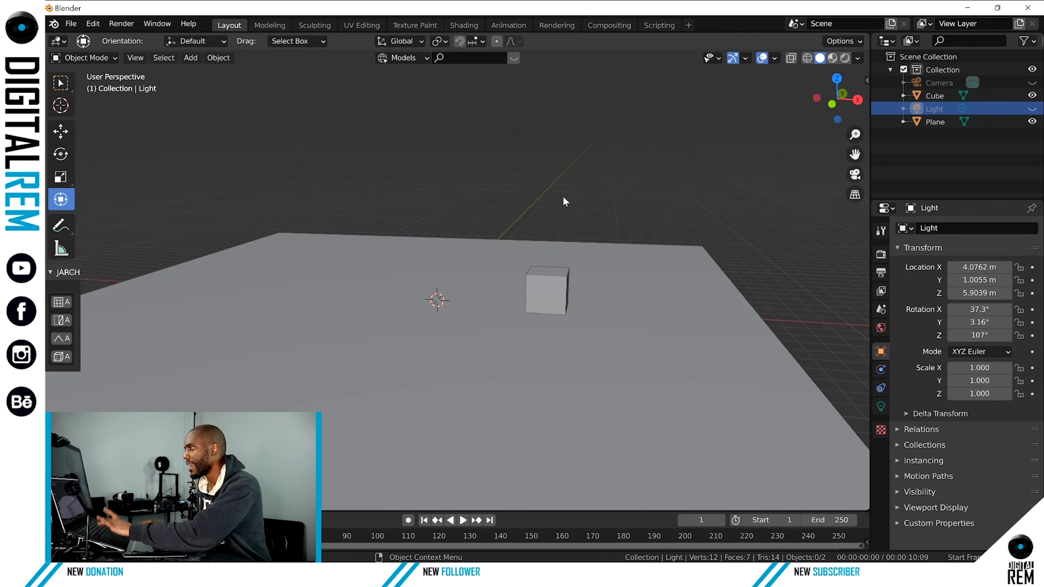
Select the floor plane, try Rendered viewport shading, and set the viewport to Material Preview.
middle_drag(582, 191, 580, 211)
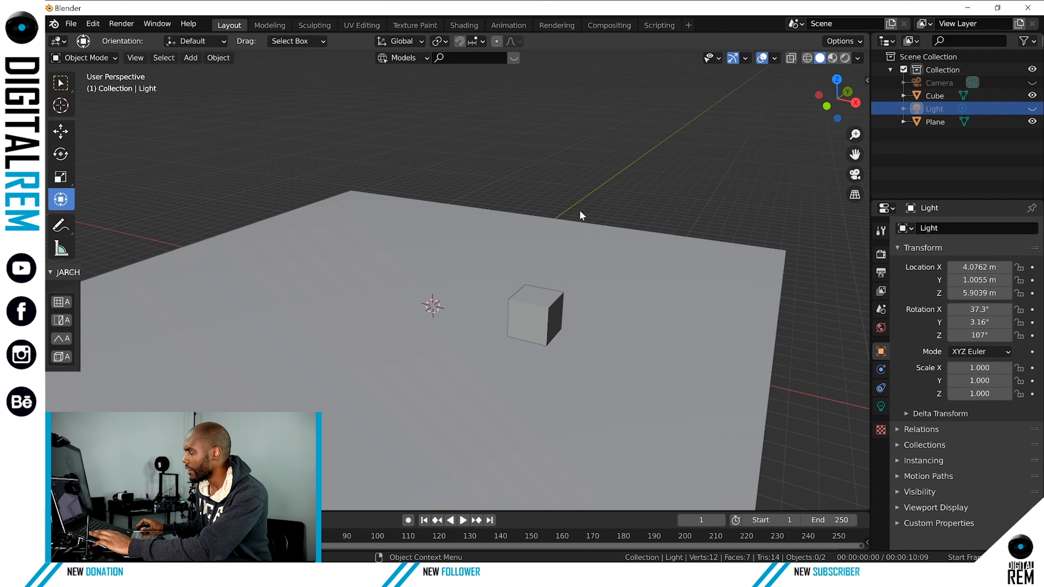
scroll(580, 213, up, 2)
scroll(575, 201, down, 4)
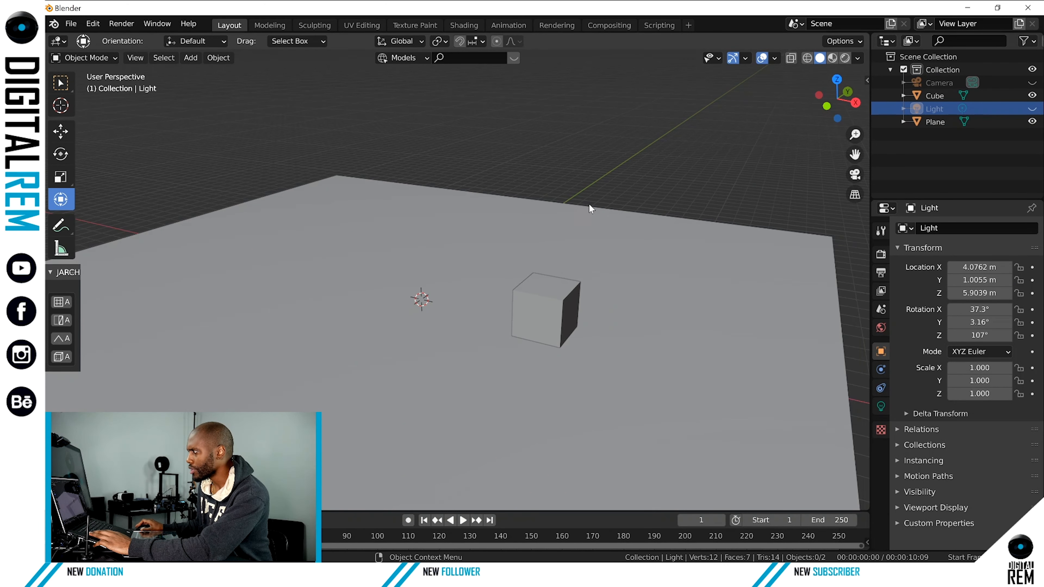
middle_drag(593, 182, 593, 179)
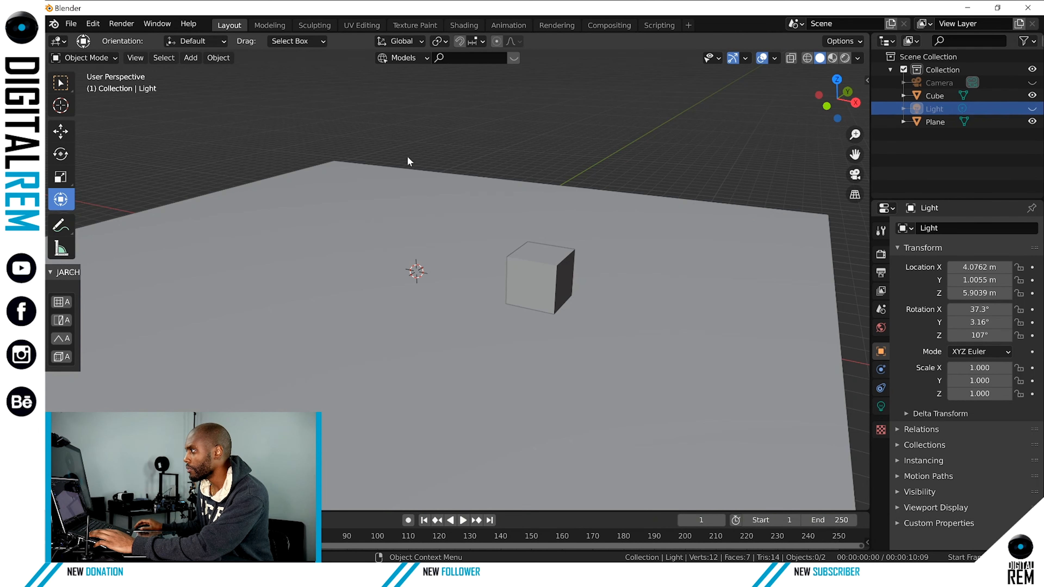
click(430, 223)
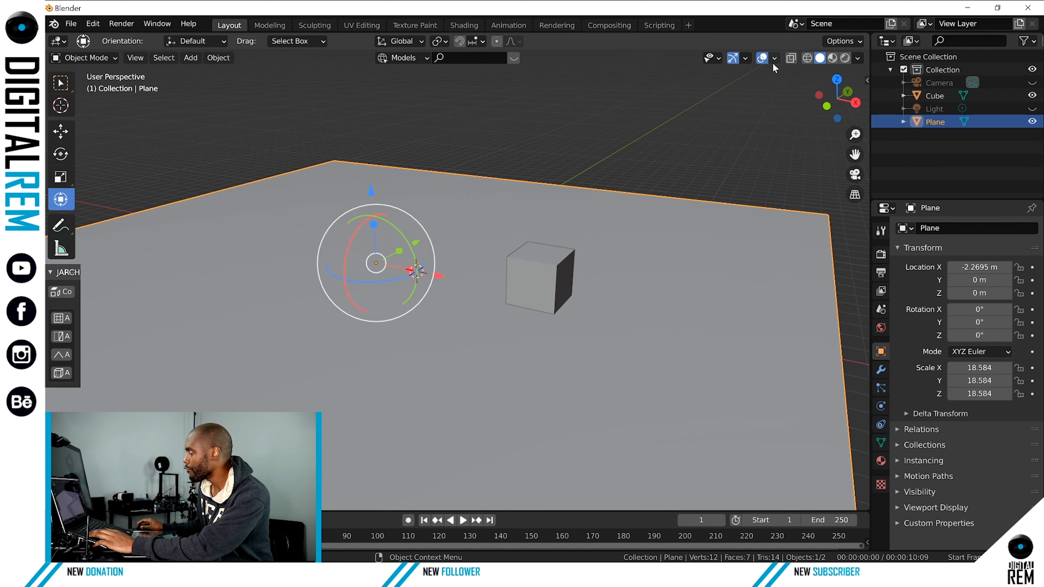
click(831, 58)
click(844, 59)
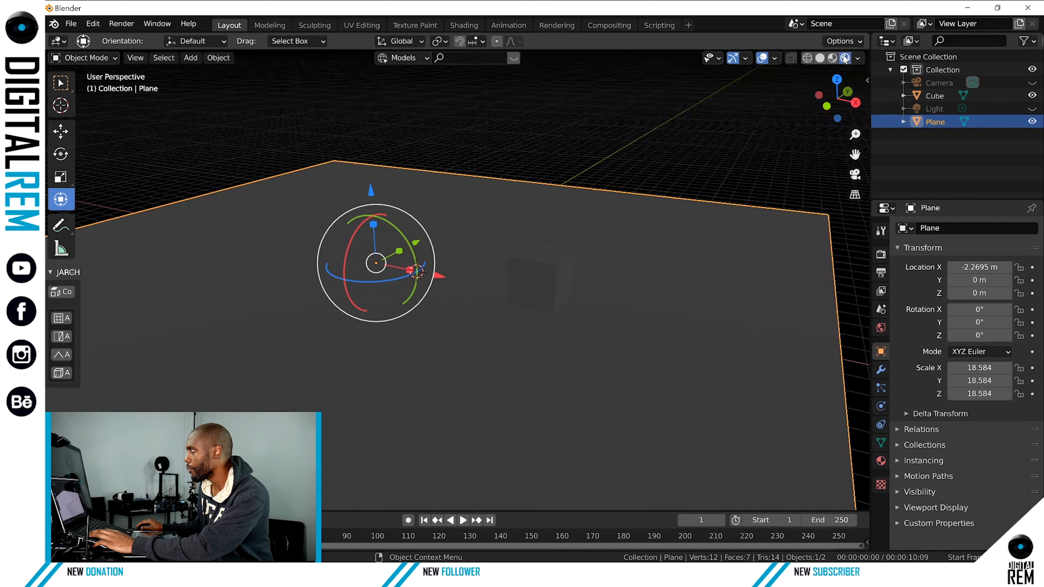
click(857, 58)
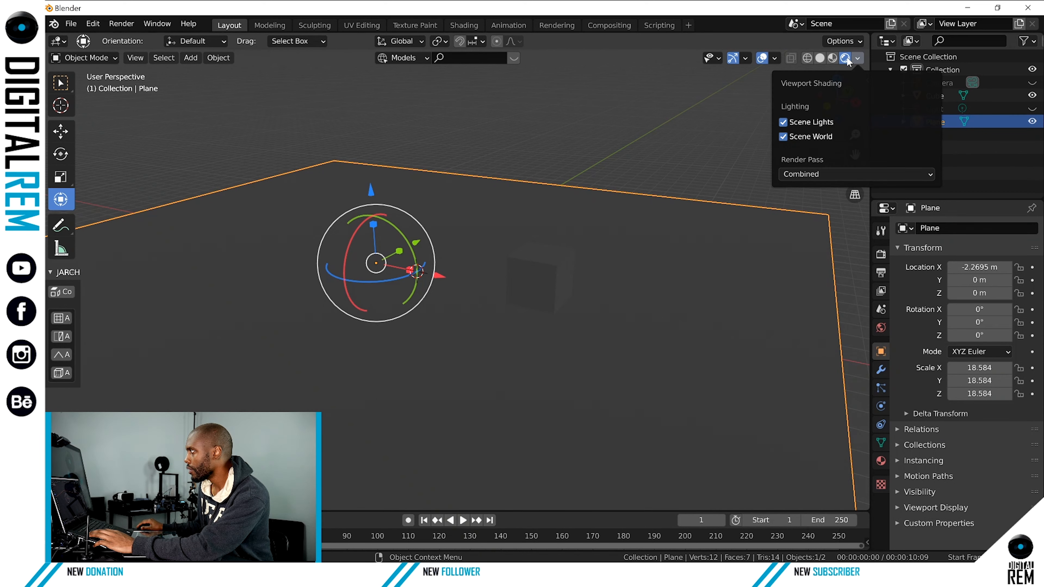
click(830, 60)
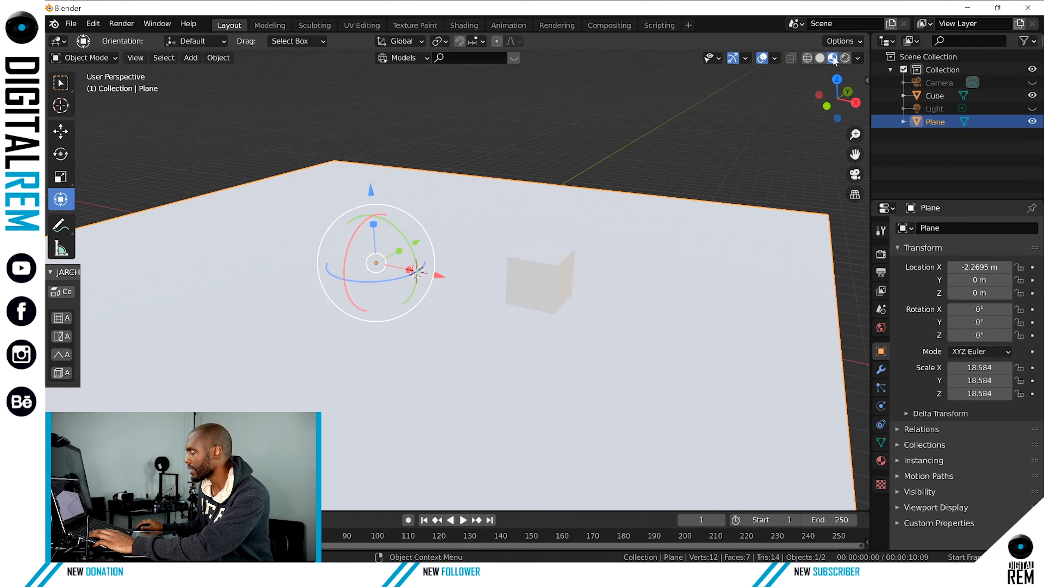
click(857, 59)
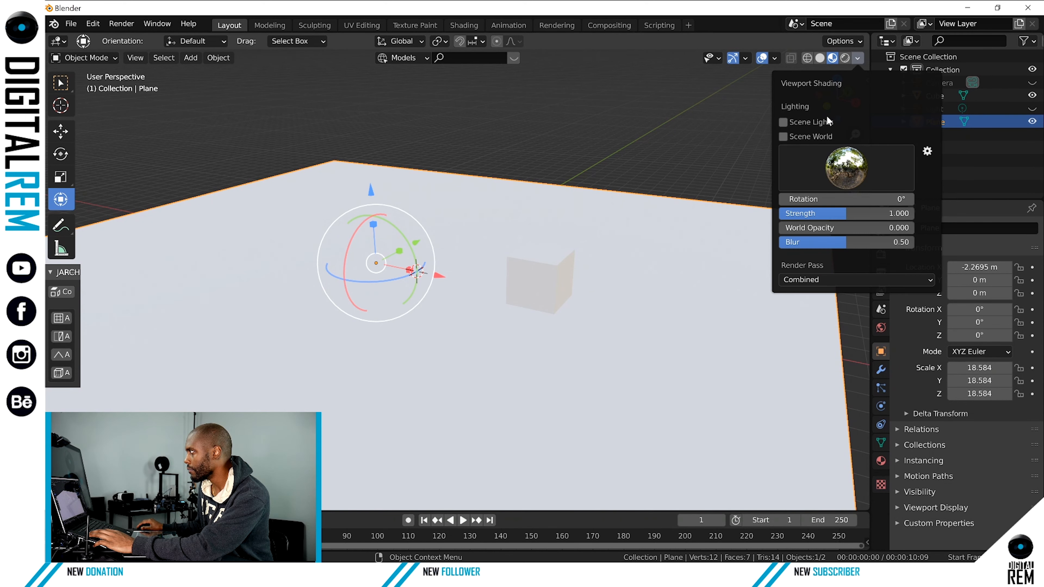
Switch the viewport to Solid shading and set its lighting to the brown MatCap.
click(820, 58)
click(856, 58)
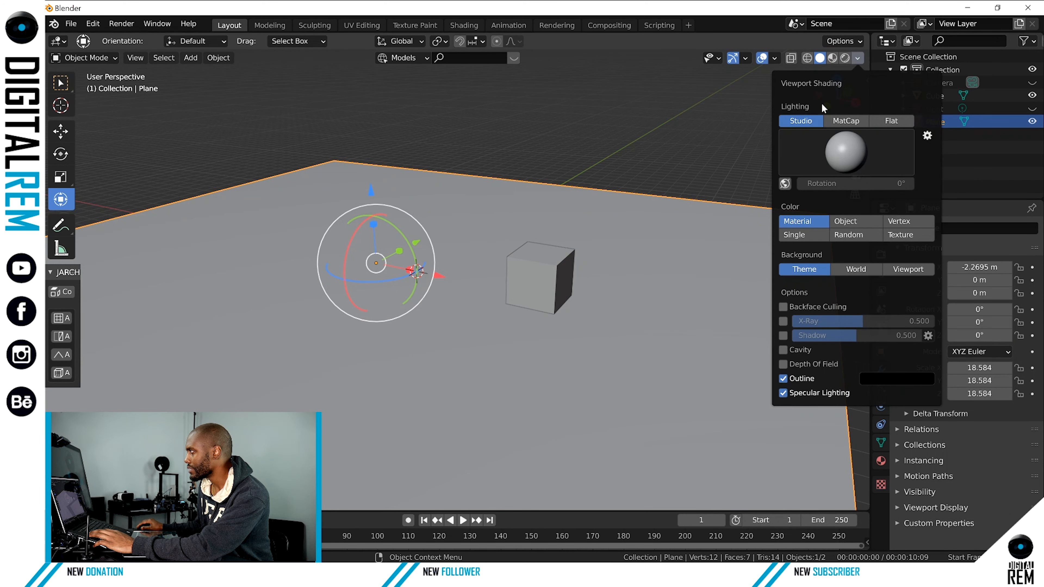
click(839, 148)
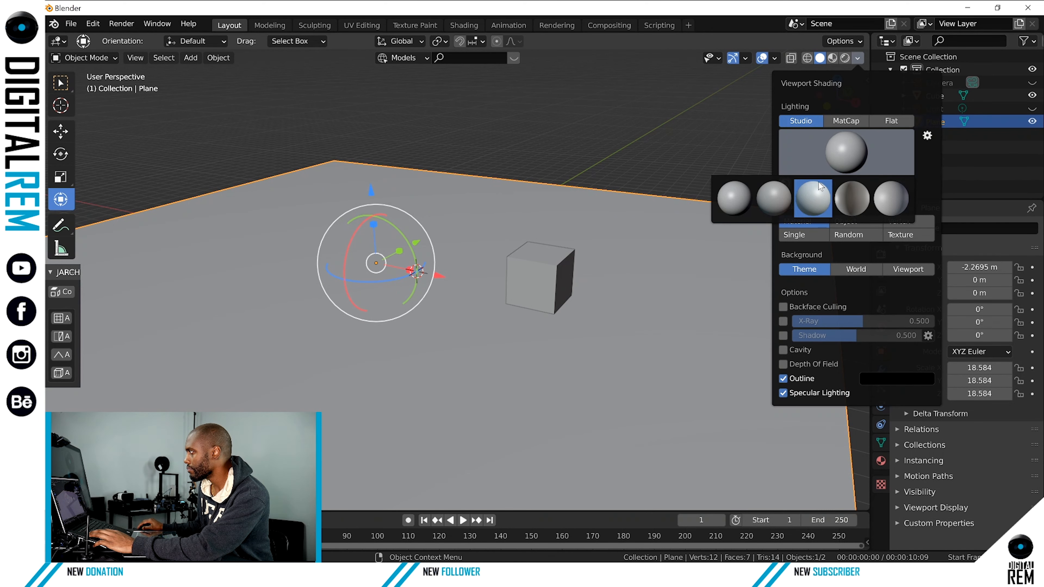
click(839, 120)
click(841, 148)
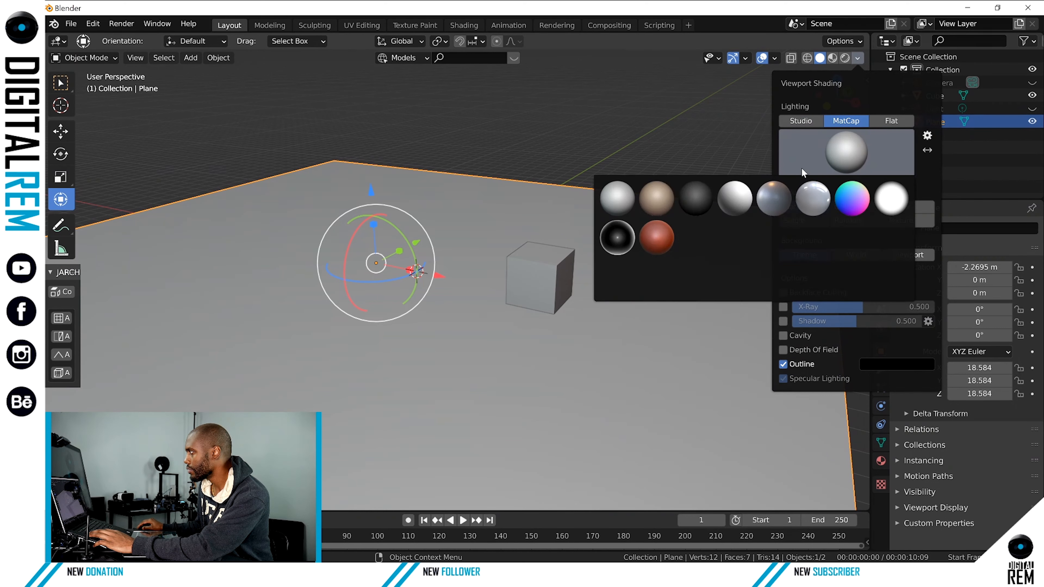
click(662, 197)
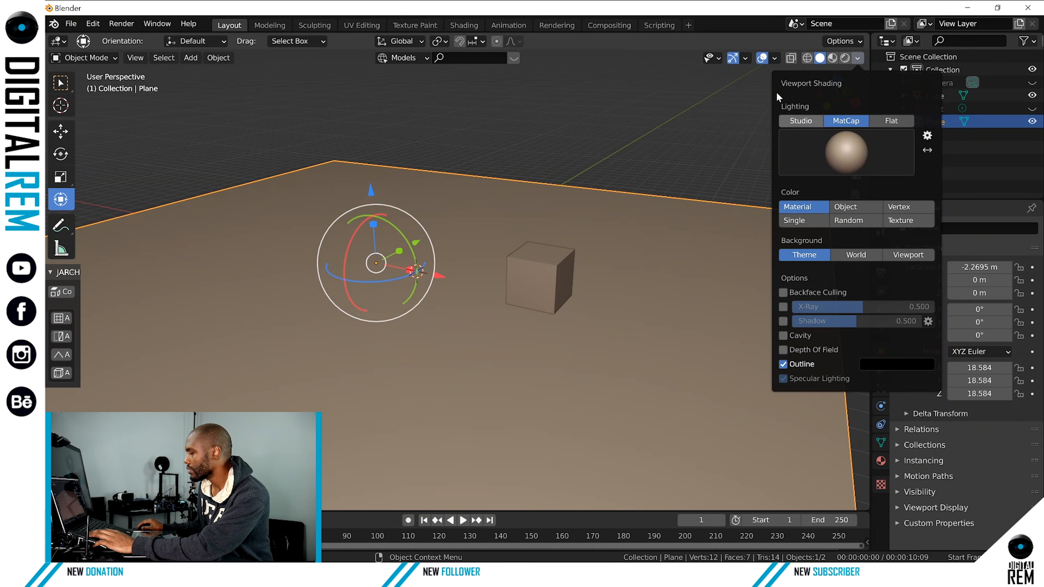
click(782, 69)
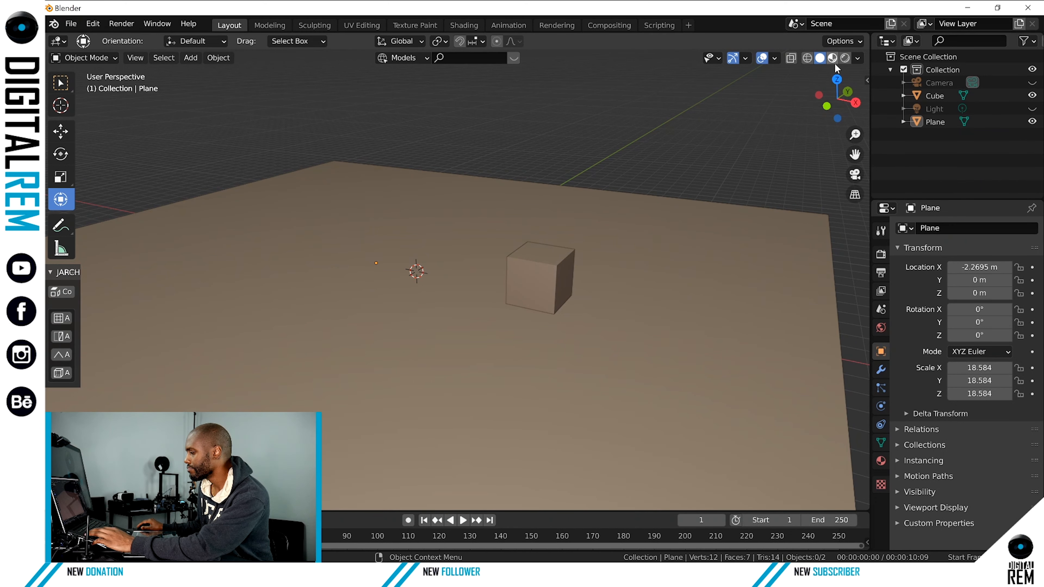
Change the Solid shading lighting to give the floor and cube a pale blue appearance.
click(858, 58)
click(791, 130)
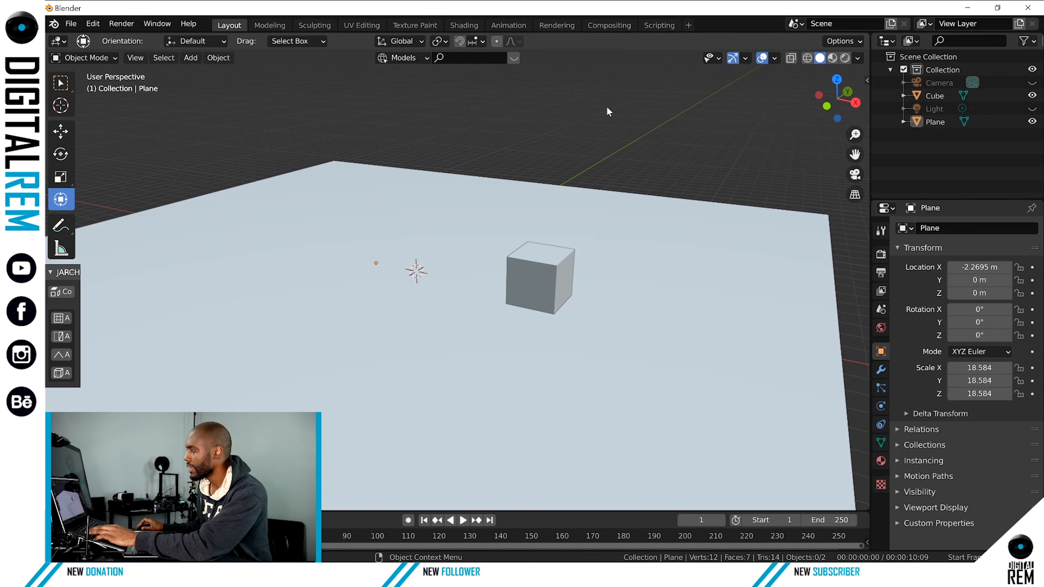
middle_drag(607, 107, 566, 106)
scroll(541, 230, down, 5)
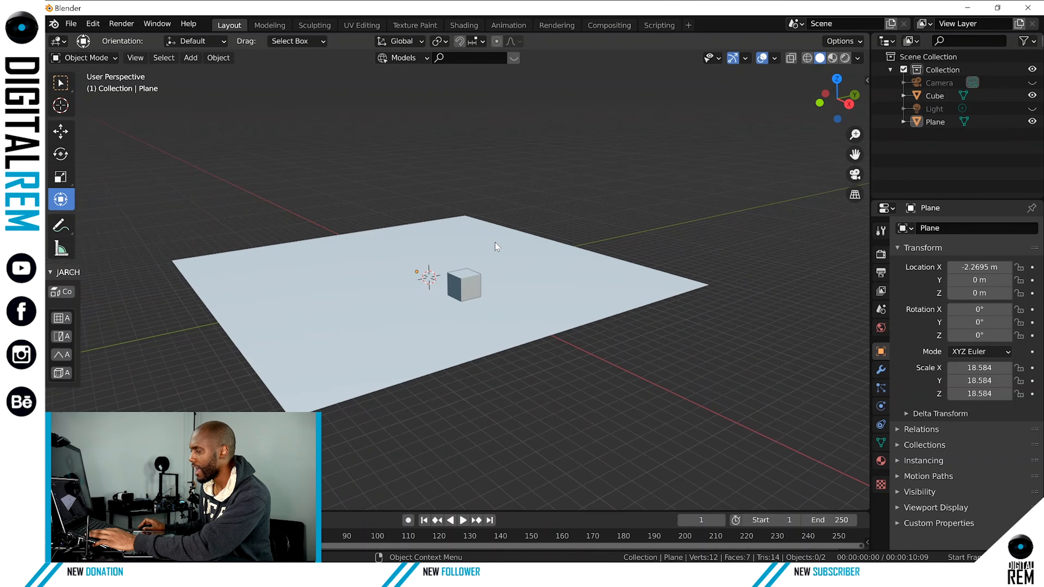
middle_drag(495, 242, 551, 252)
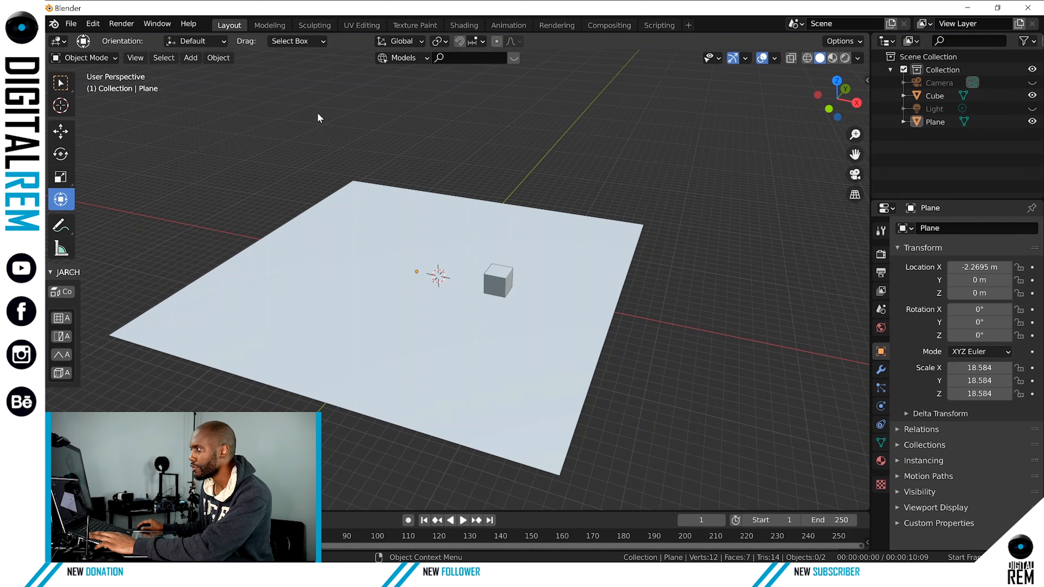
Add a second cube mesh to the scene.
click(347, 200)
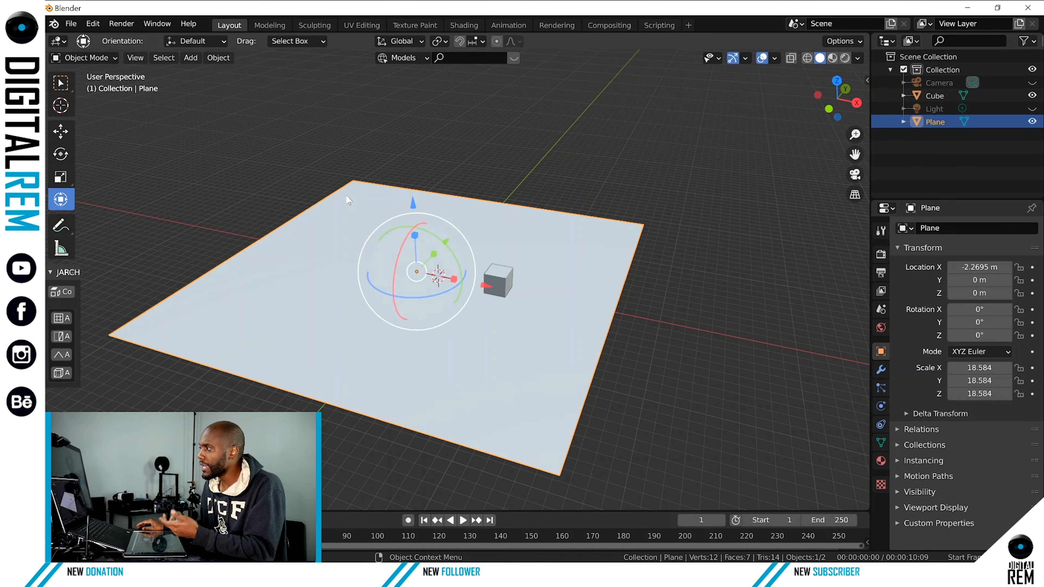
click(190, 58)
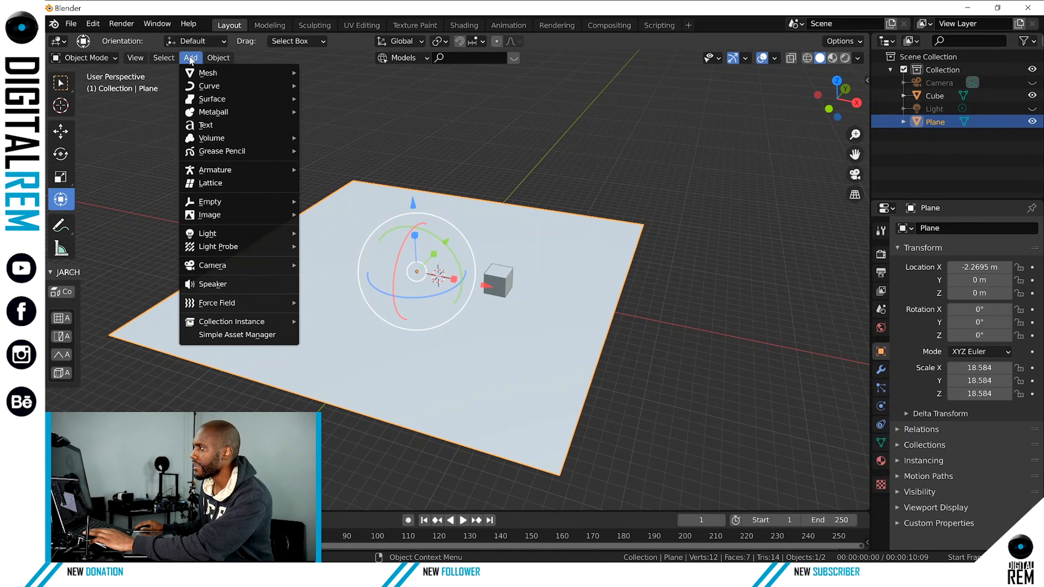
mouse_move(203, 73)
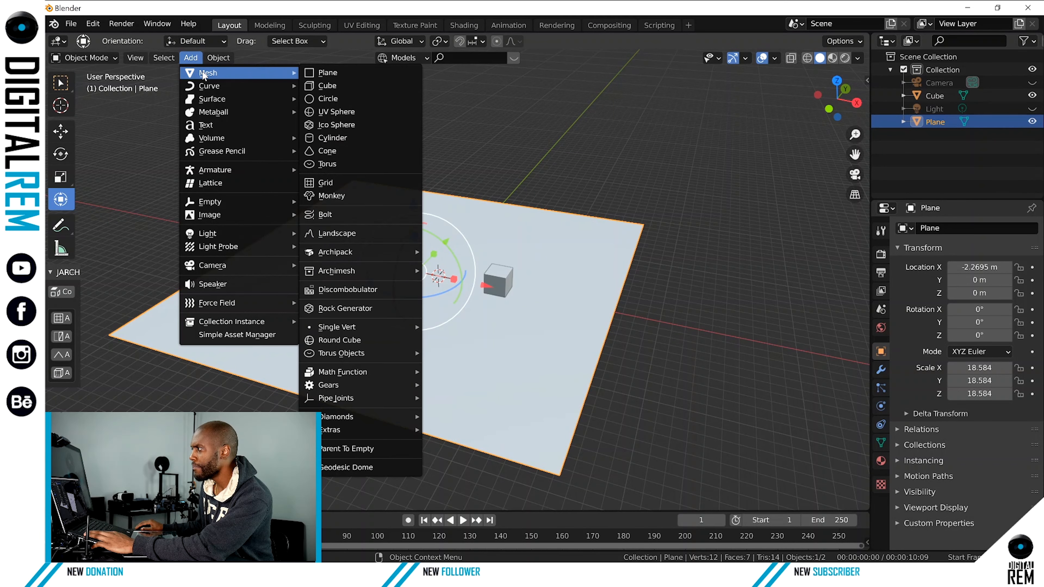
click(340, 85)
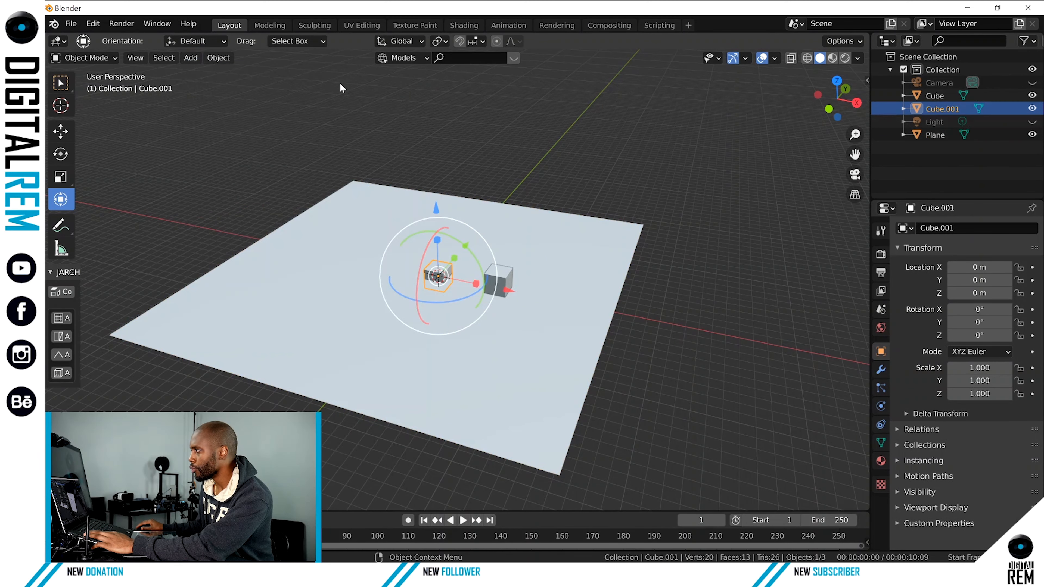
Move the new cube about 8.8 m along the X axis and raise it onto the floor beside the first cube.
scroll(447, 230, up, 6)
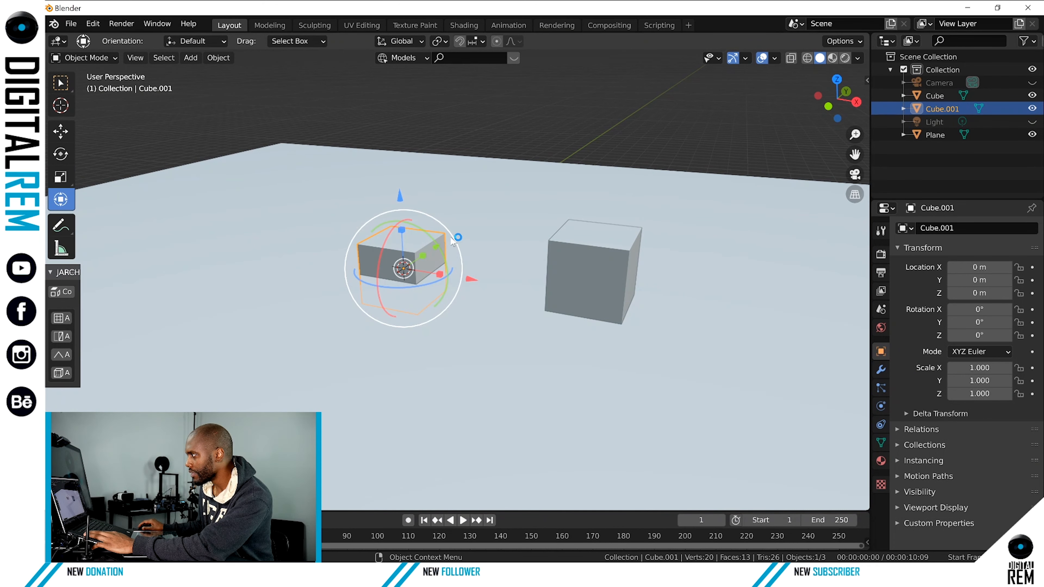
key(g)
key(x)
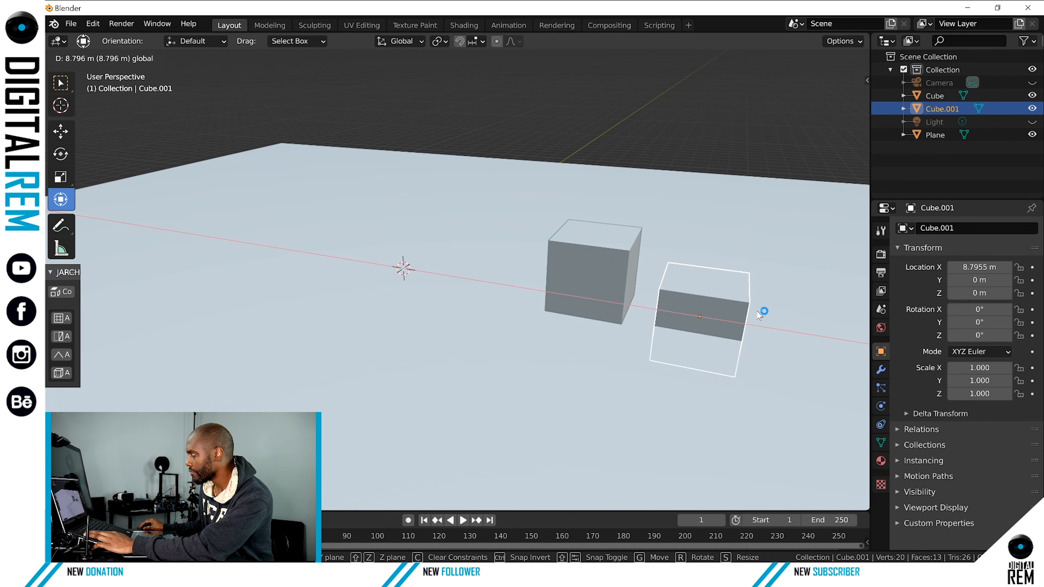
click(762, 310)
drag(709, 239, 708, 204)
click(403, 269)
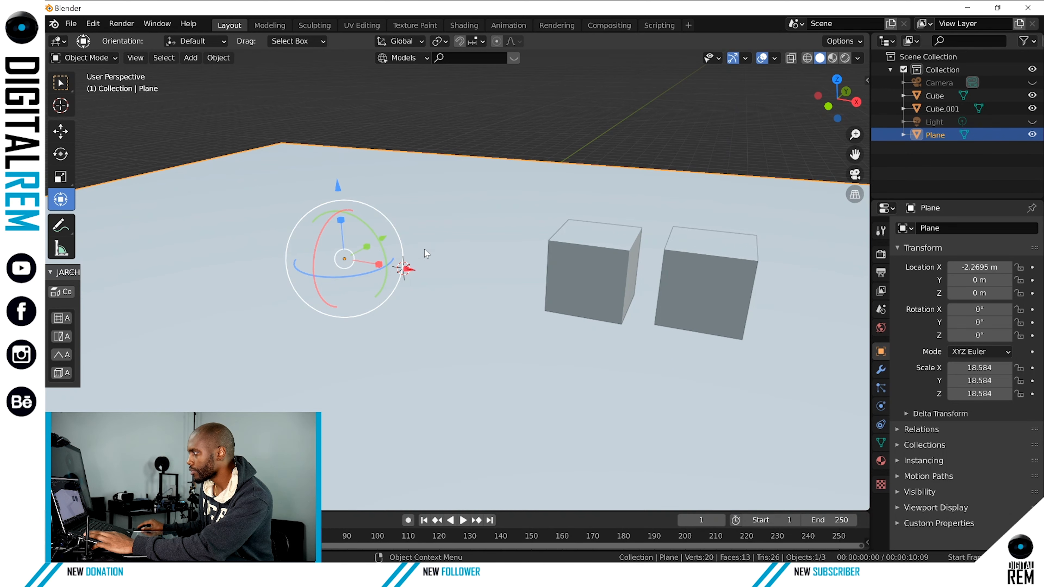
click(409, 129)
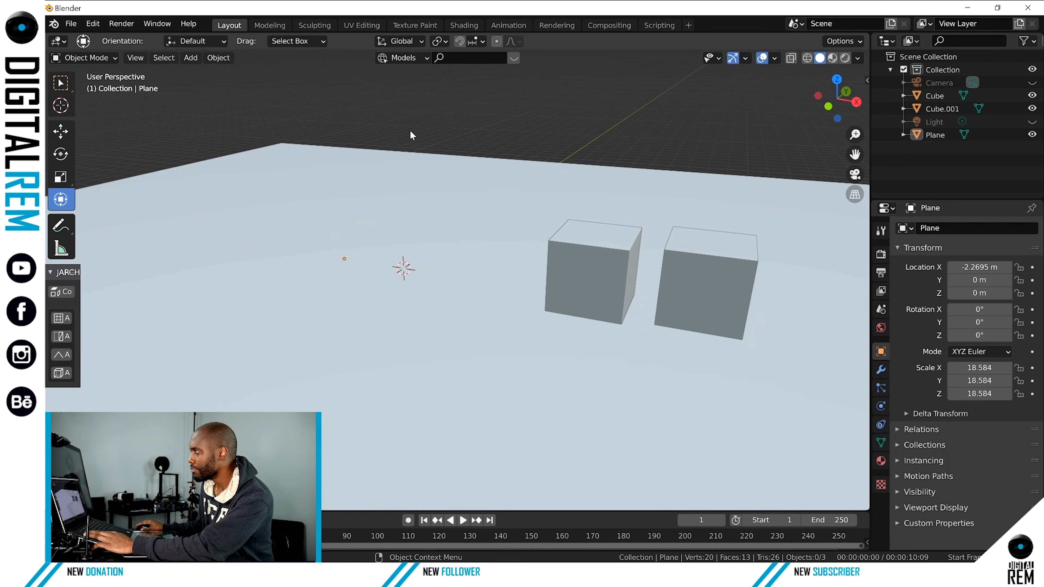
Add a circle mesh and raise it about 5.54 m along the Z axis above the floor.
middle_drag(409, 129, 532, 199)
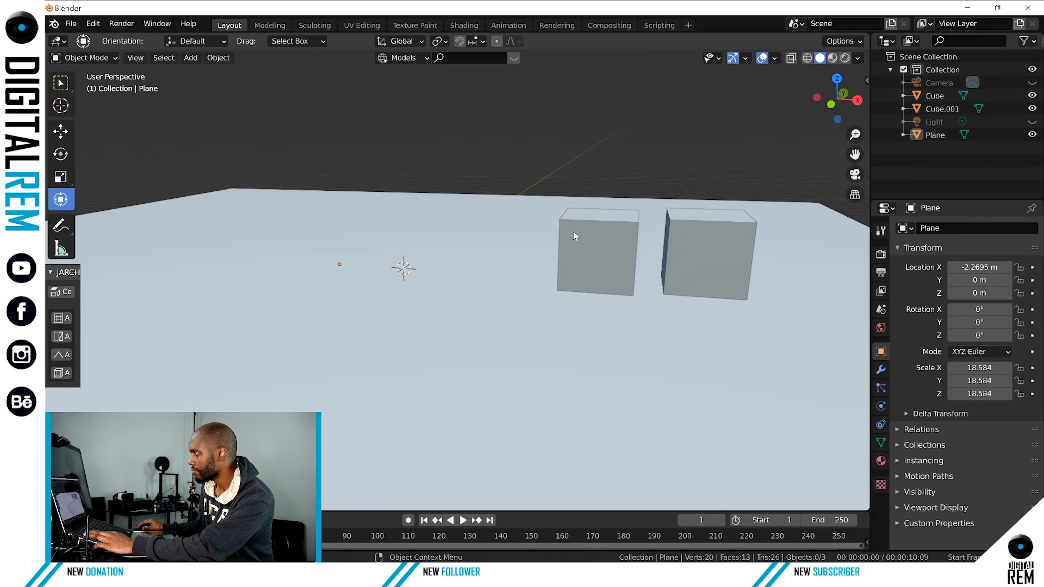
middle_drag(399, 211, 415, 165)
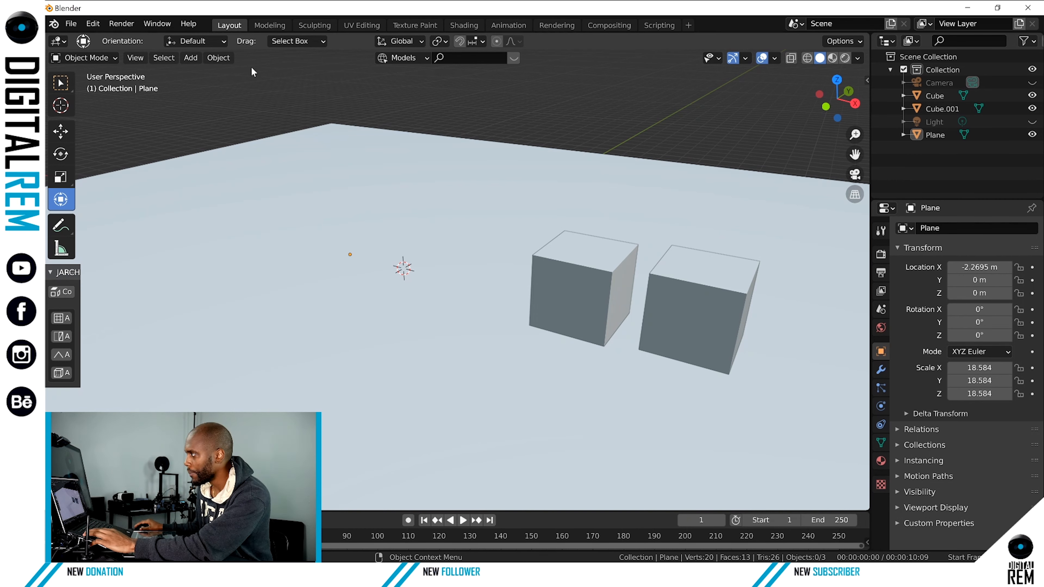
click(219, 58)
mouse_move(190, 60)
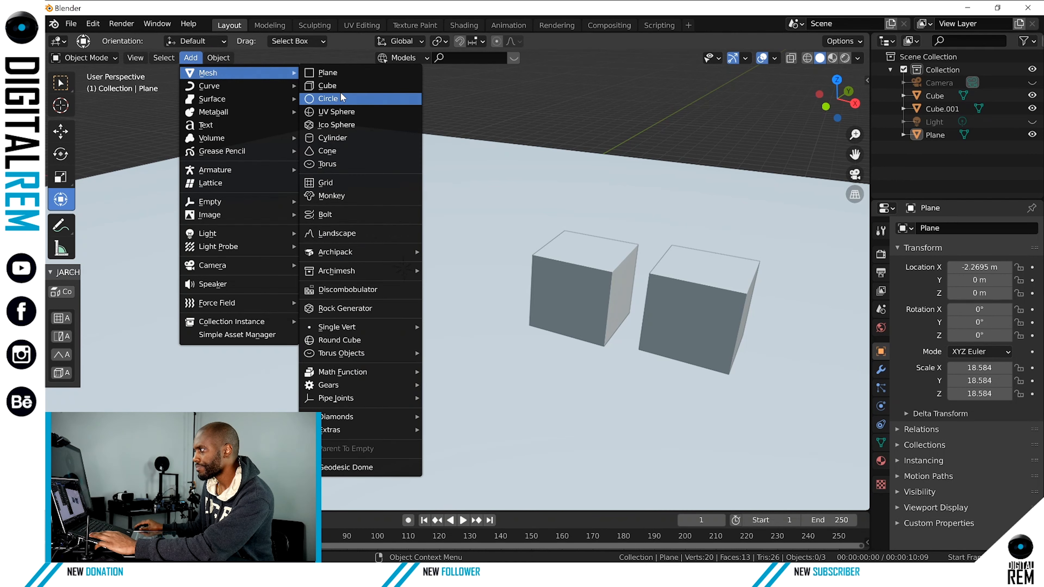
click(342, 98)
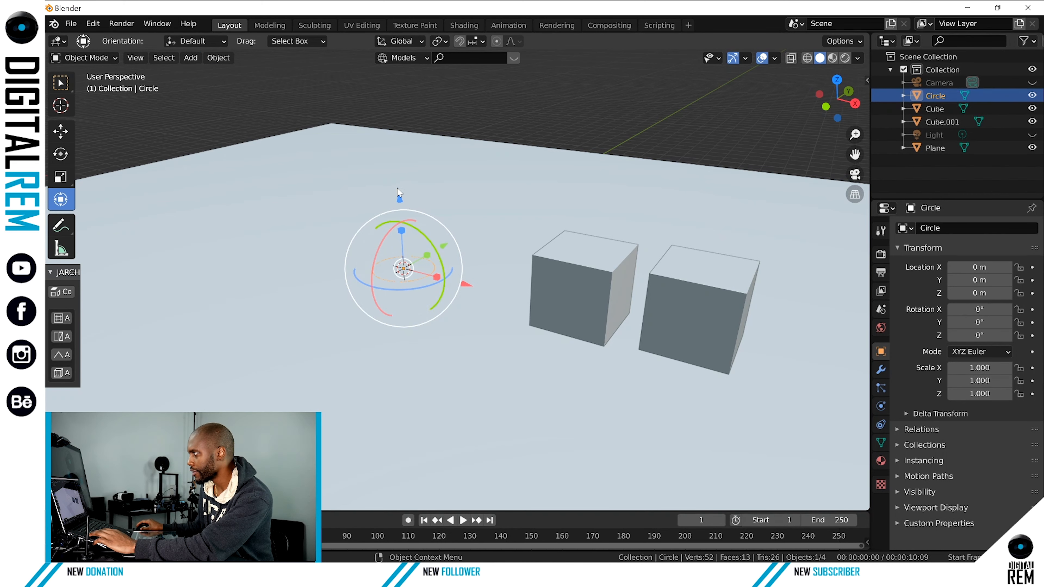
drag(396, 181, 397, 523)
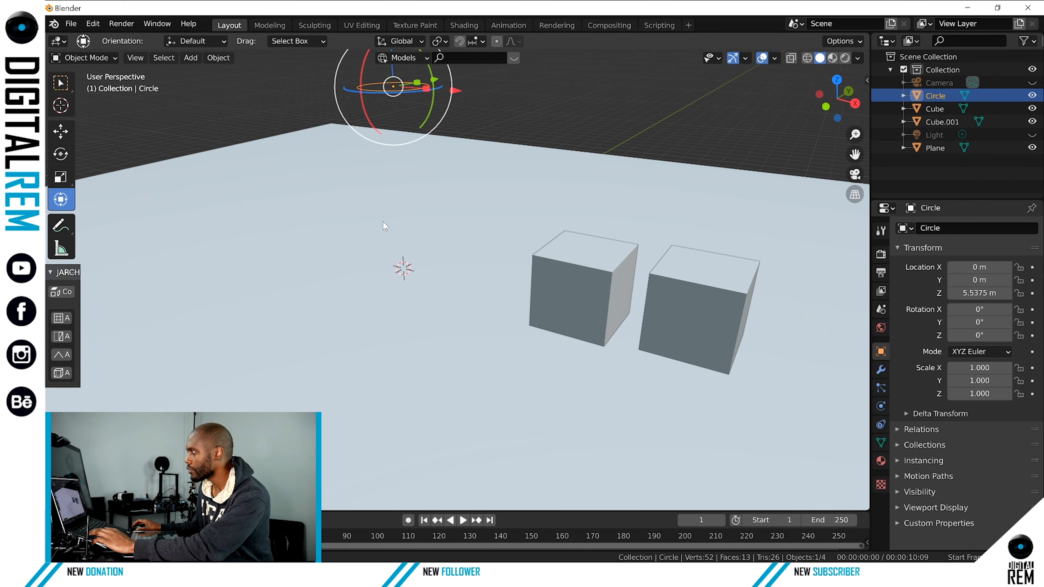
shift+middle_drag(383, 222, 400, 295)
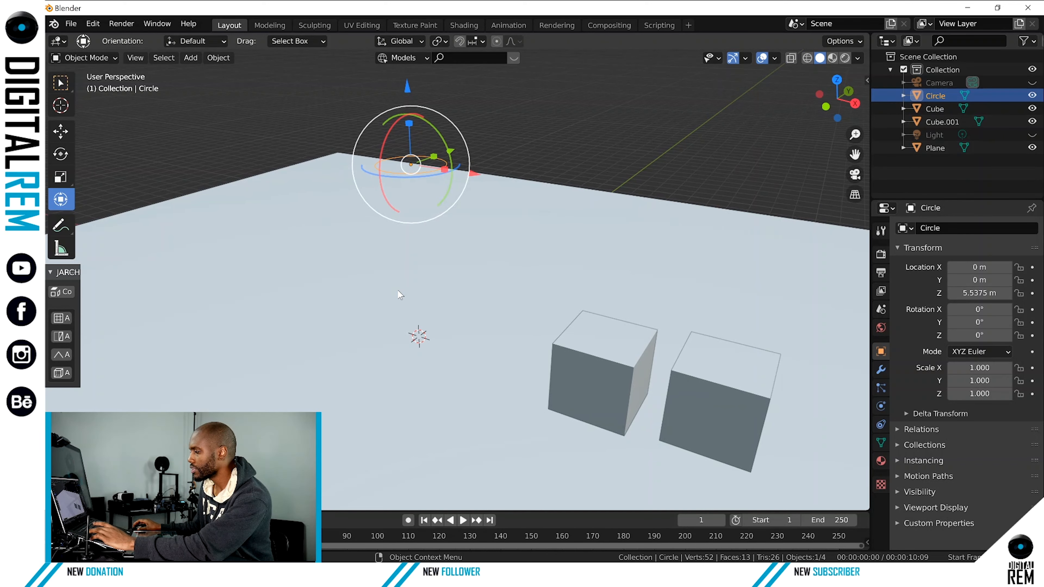
Try rotating the circle freely in the view, and try a 90° rotation from its original orientation.
key(r)
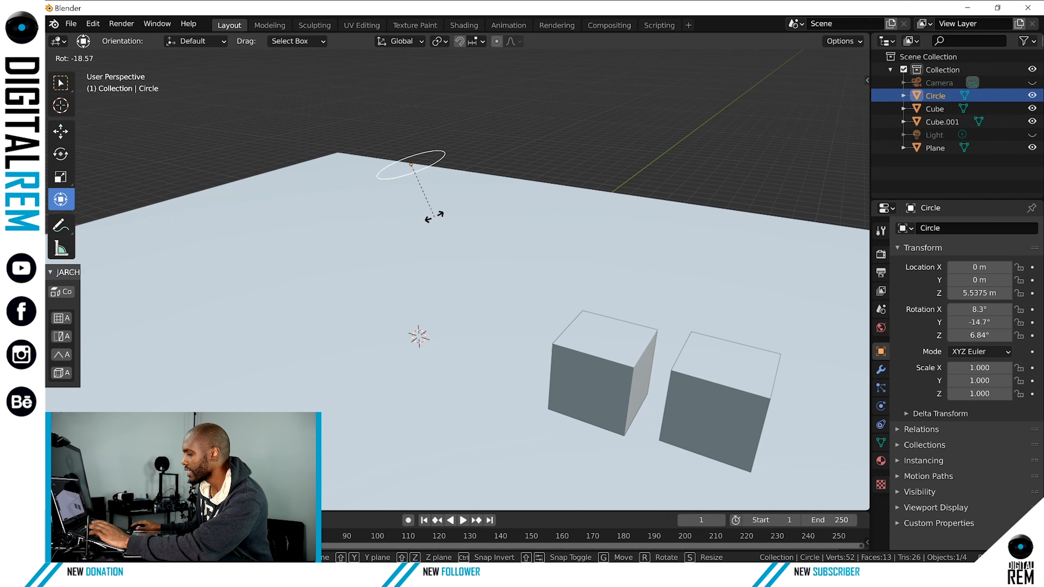
click(434, 224)
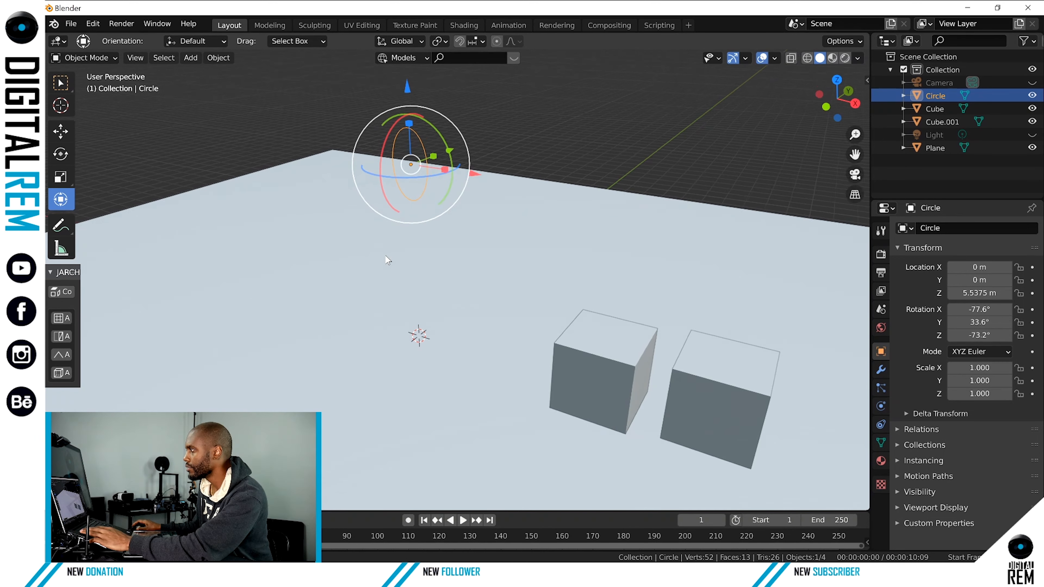
middle_drag(434, 224, 433, 280)
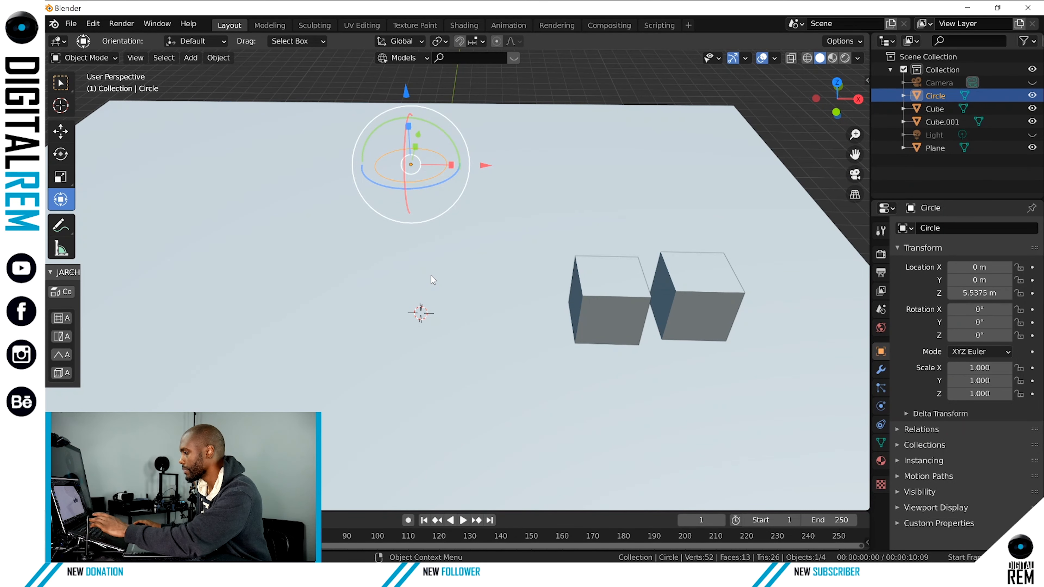
text(r90)
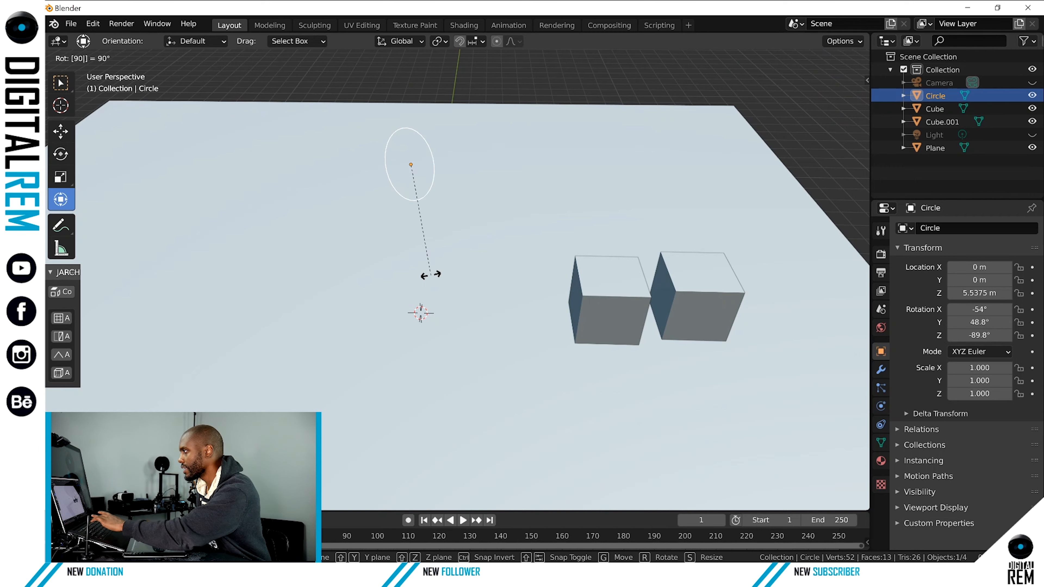
click(430, 274)
middle_drag(431, 274, 440, 192)
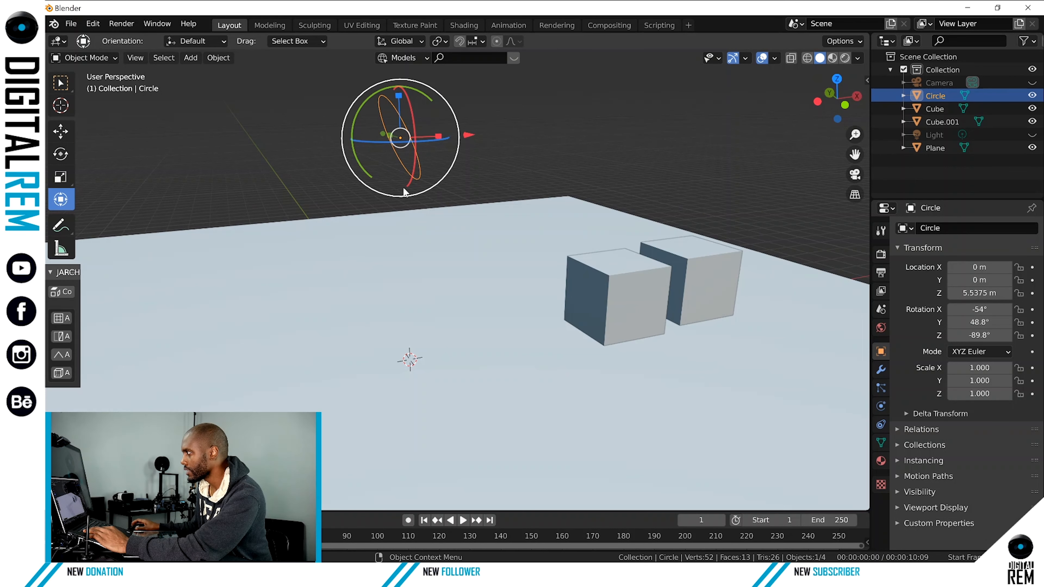
Try the Local transform orientation on the rotated circle, and undo both the orientation change and the 90° rotation.
click(394, 45)
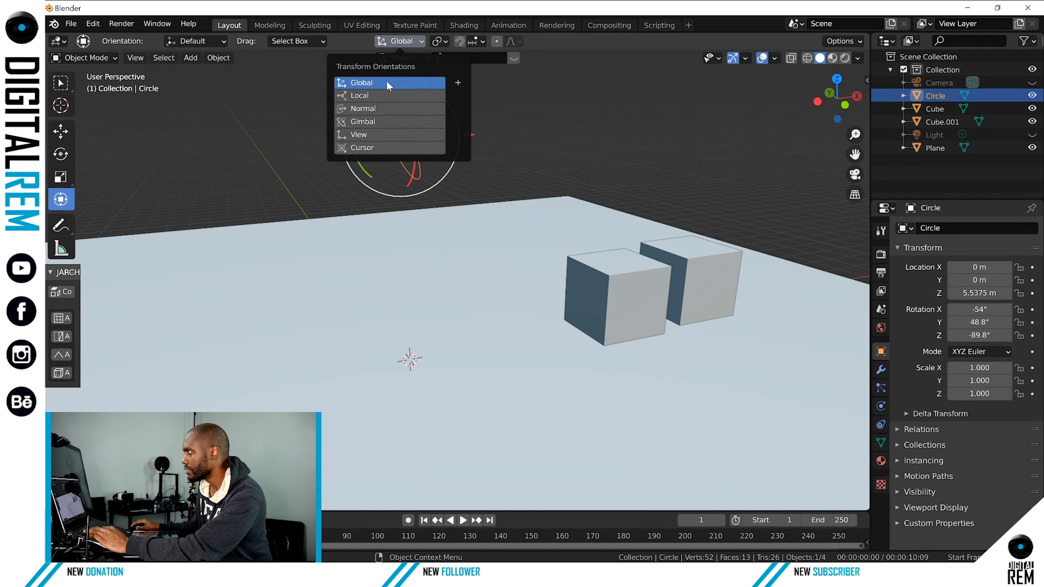
click(374, 95)
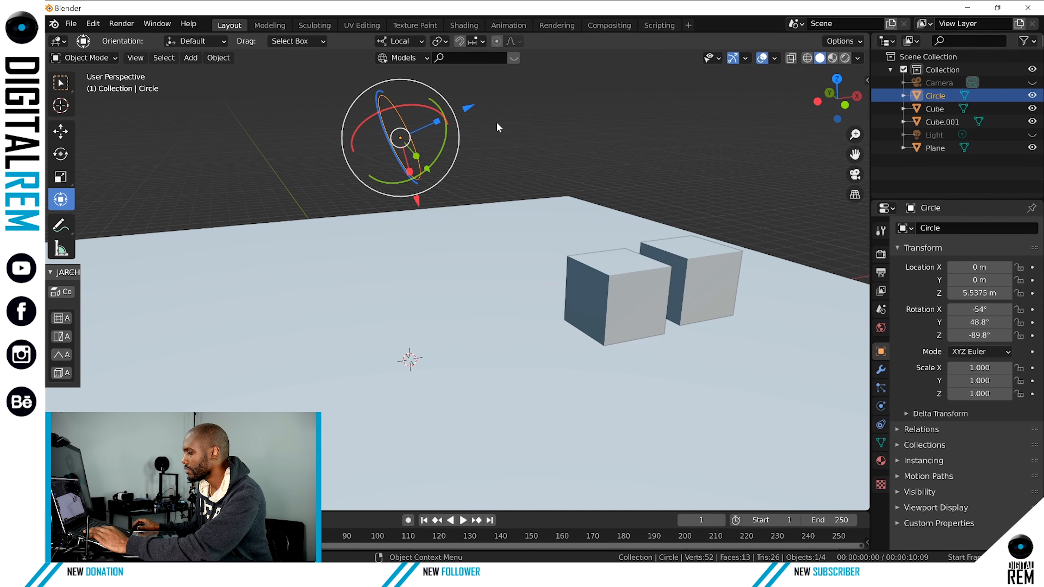
key(ctrl+z)
key(ctrl+z)
key(ctrl+z)
key(ctrl+z)
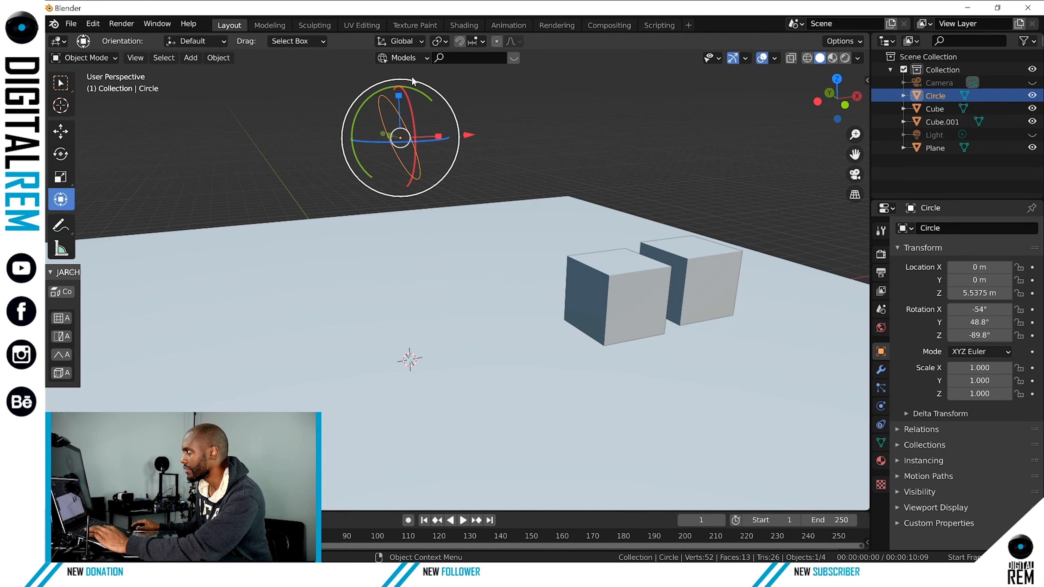
Set the transform orientation to Local and reselect the circle above the floor.
click(400, 41)
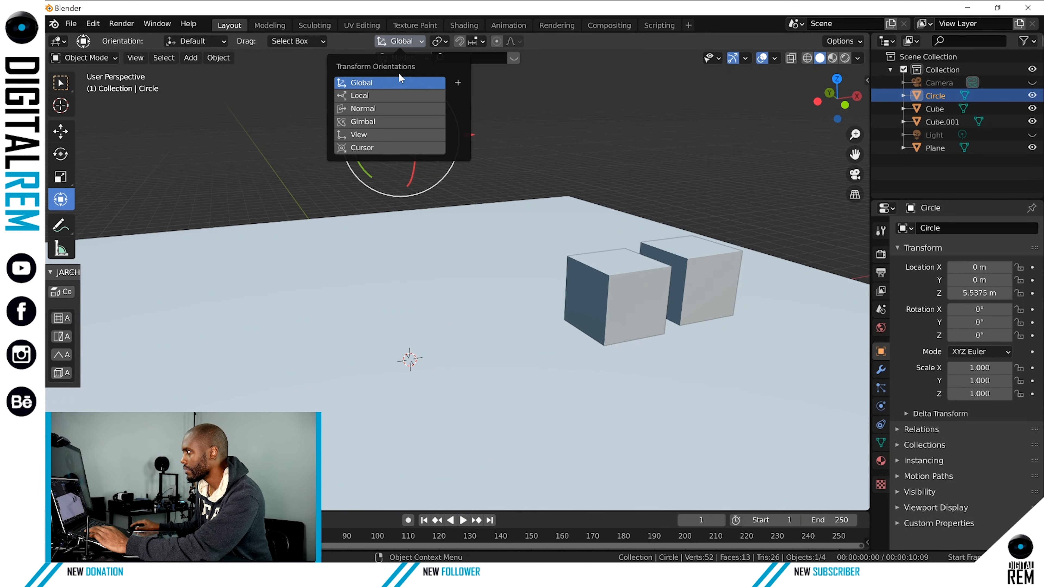
click(396, 95)
click(590, 122)
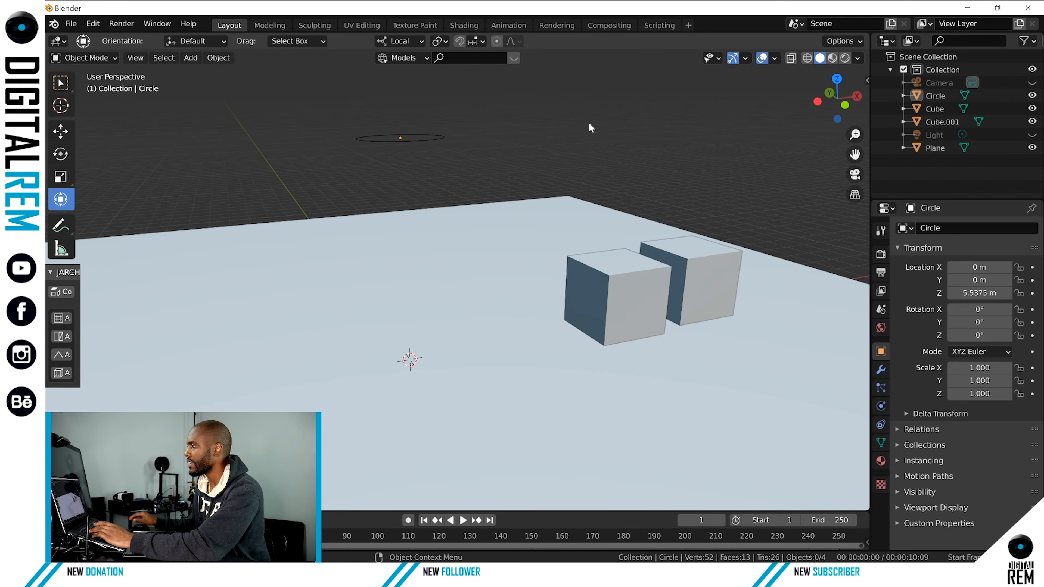
click(422, 137)
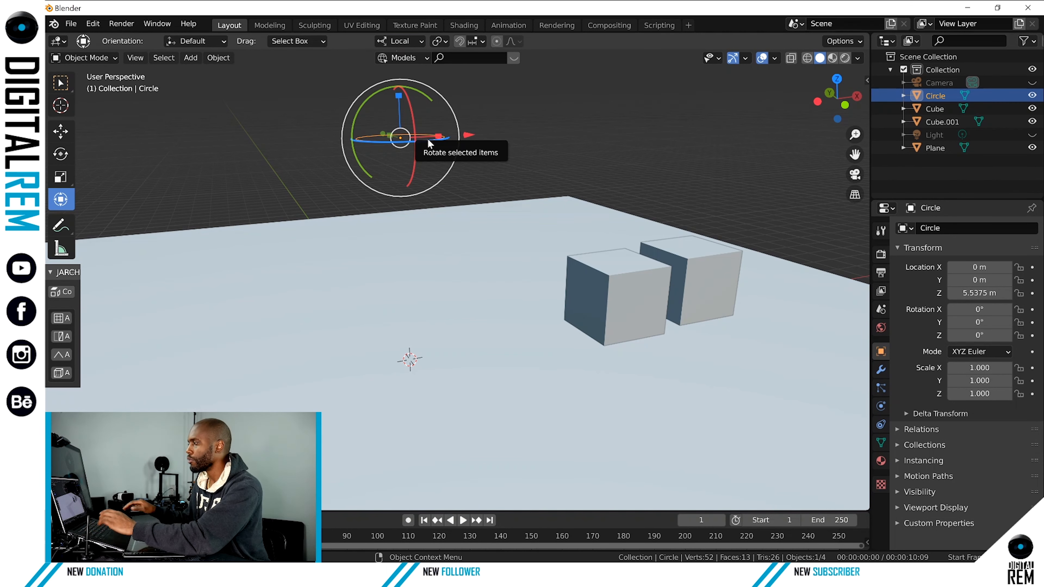
click(394, 41)
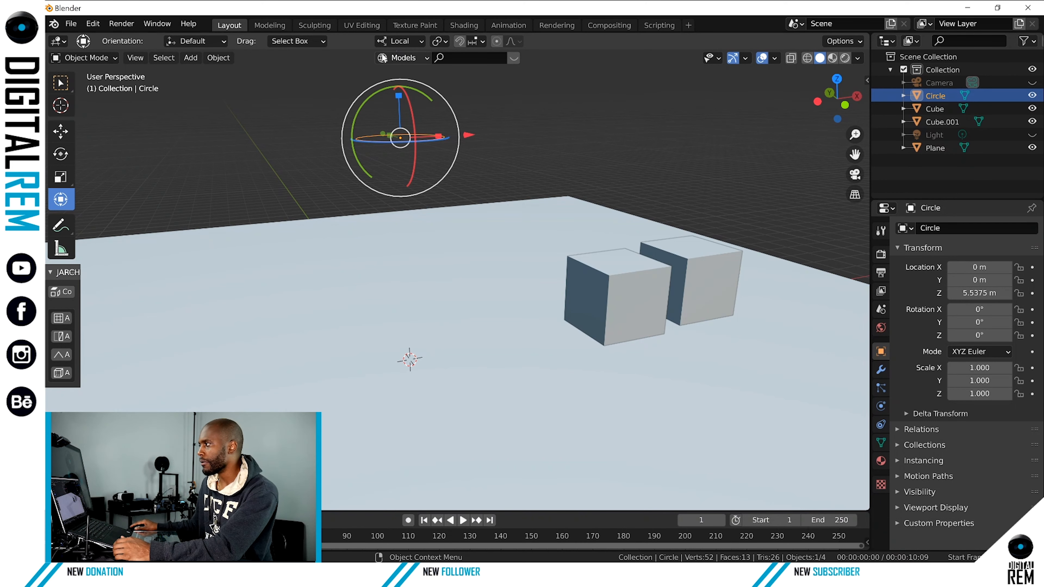
click(397, 42)
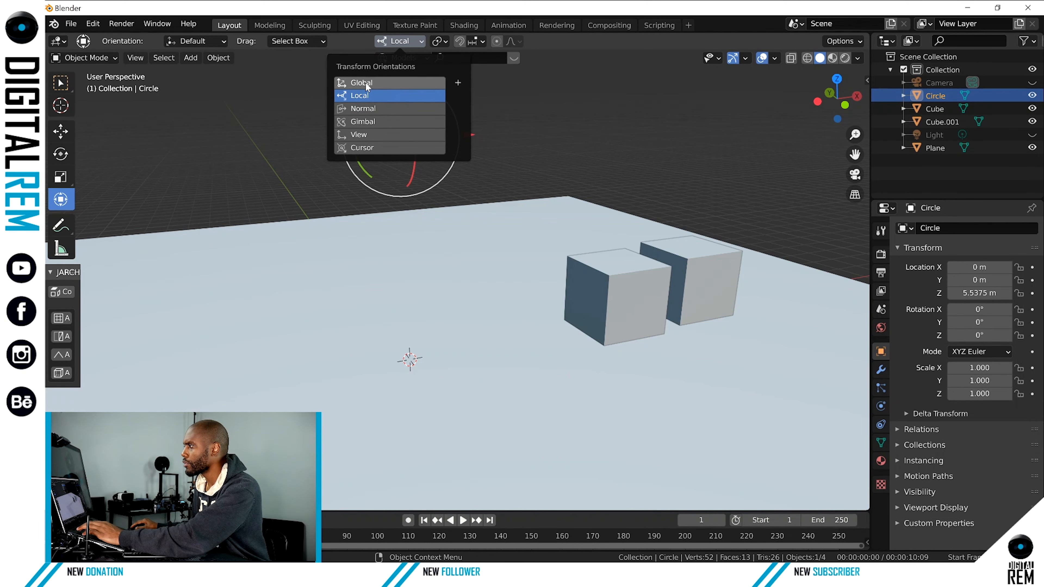
click(506, 117)
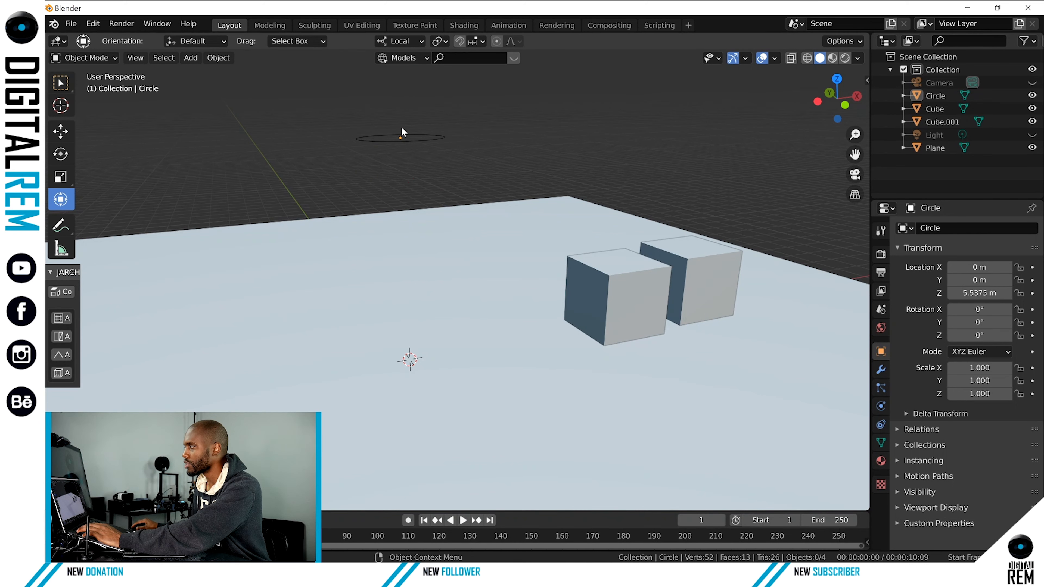
click(423, 133)
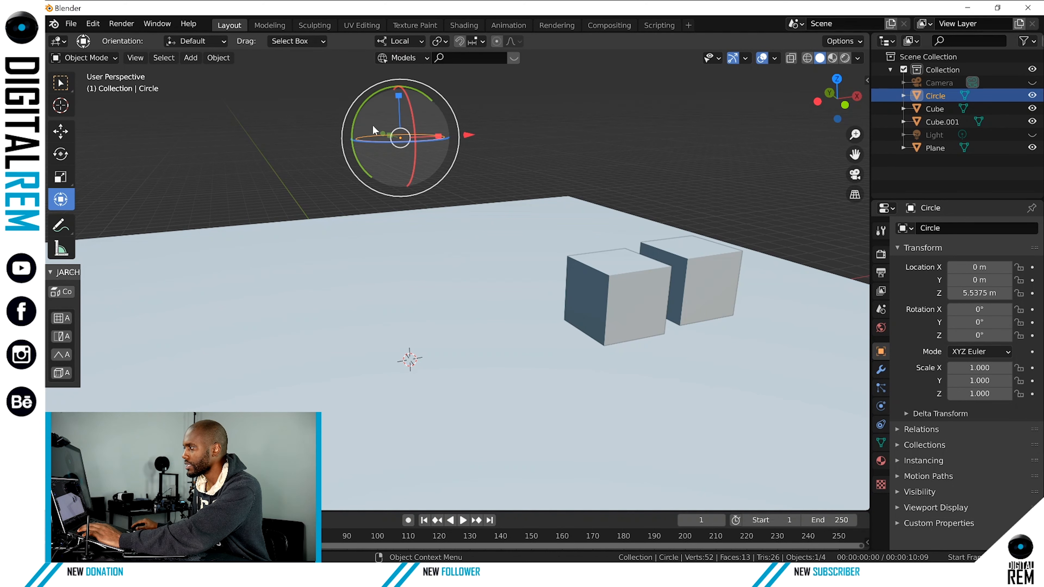
Rotate the circle freely to about -33.9° in X, -83.2° in Y and -4.63° in Z so it stands nearly upright.
key(KP_9)
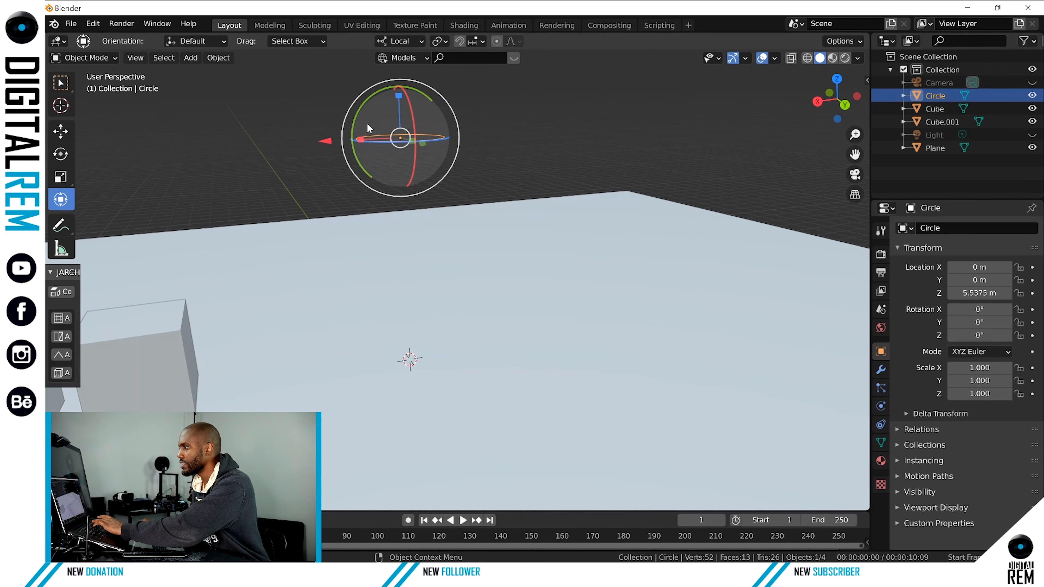
mouse_move(368, 123)
mouse_down()
mouse_move(390, 134)
mouse_move(366, 126)
mouse_up()
middle_drag(366, 126, 577, 201)
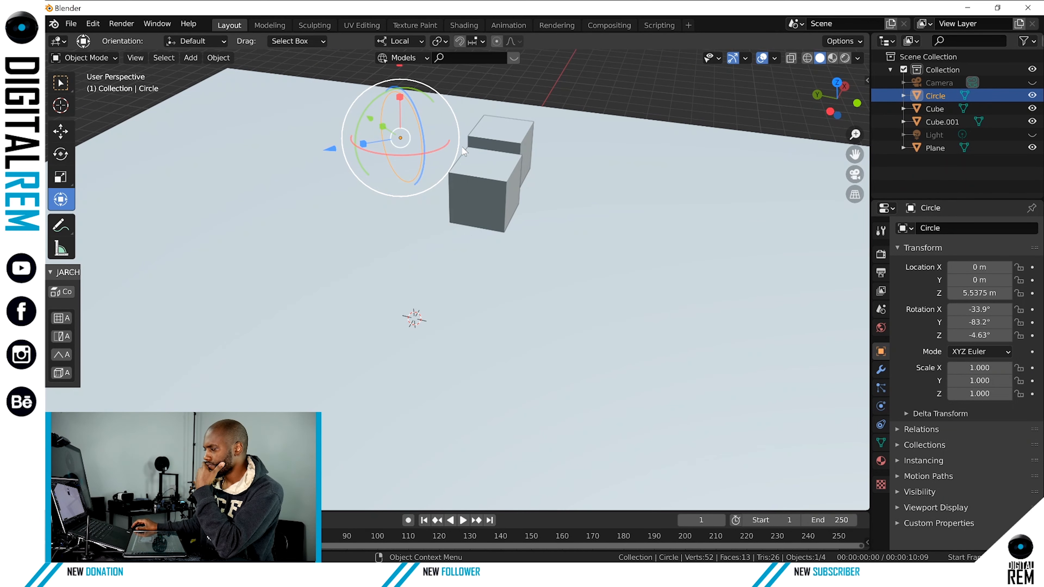
middle_drag(466, 149, 485, 139)
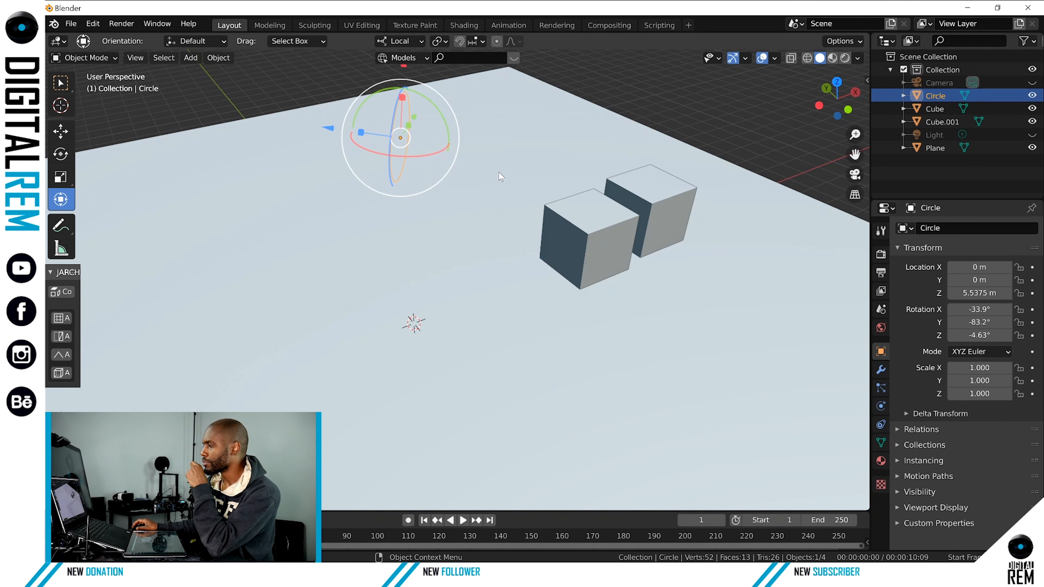
Delete the tilted circle above the floor, and undo the deletion.
key(Delete)
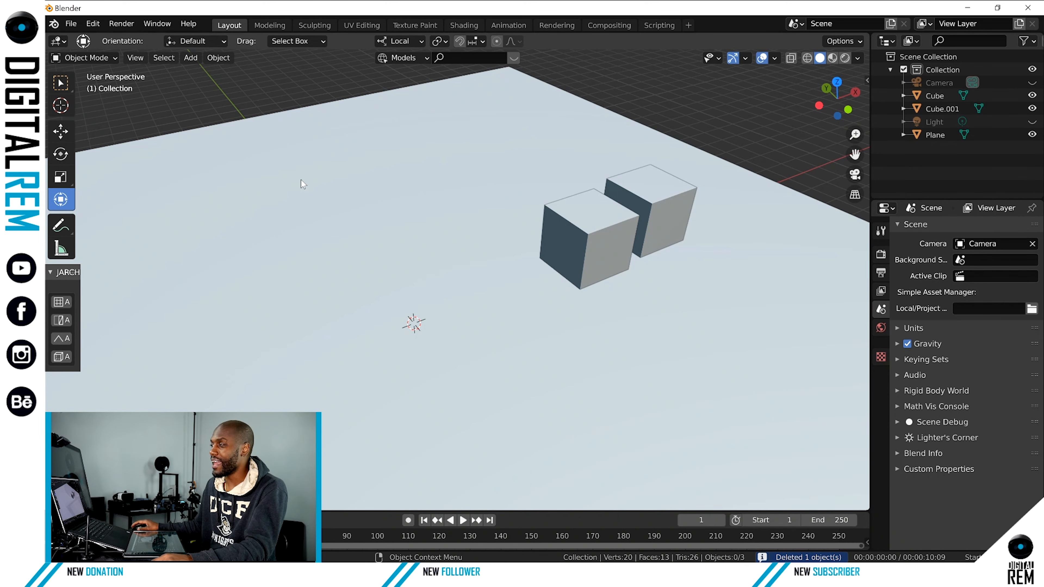
middle_drag(481, 200, 440, 285)
key(ctrl+z)
Put the circle into Edit Mode, trying out the toggle between Object Mode and Edit Mode.
scroll(484, 270, up, 4)
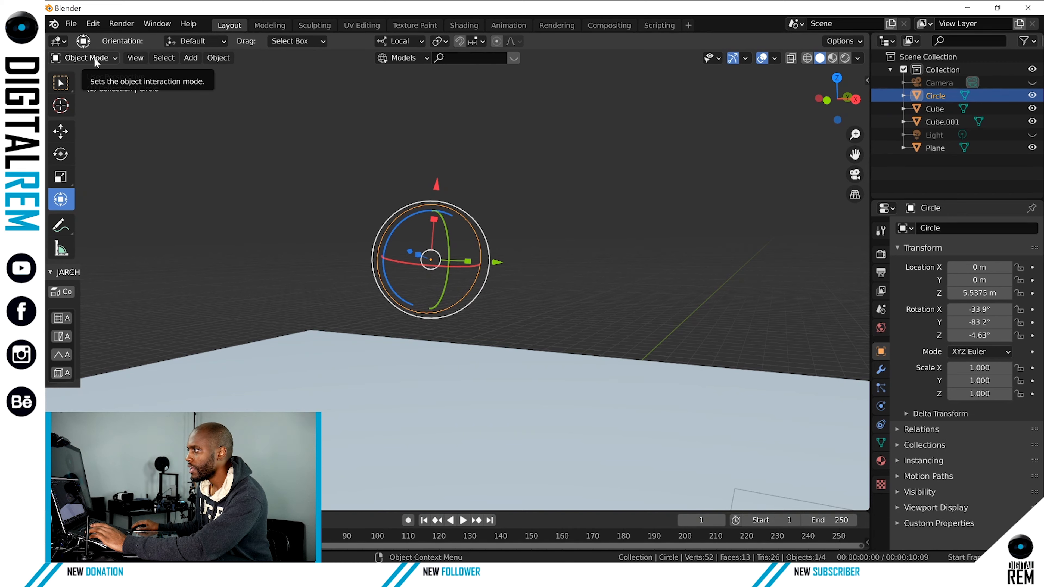
click(107, 57)
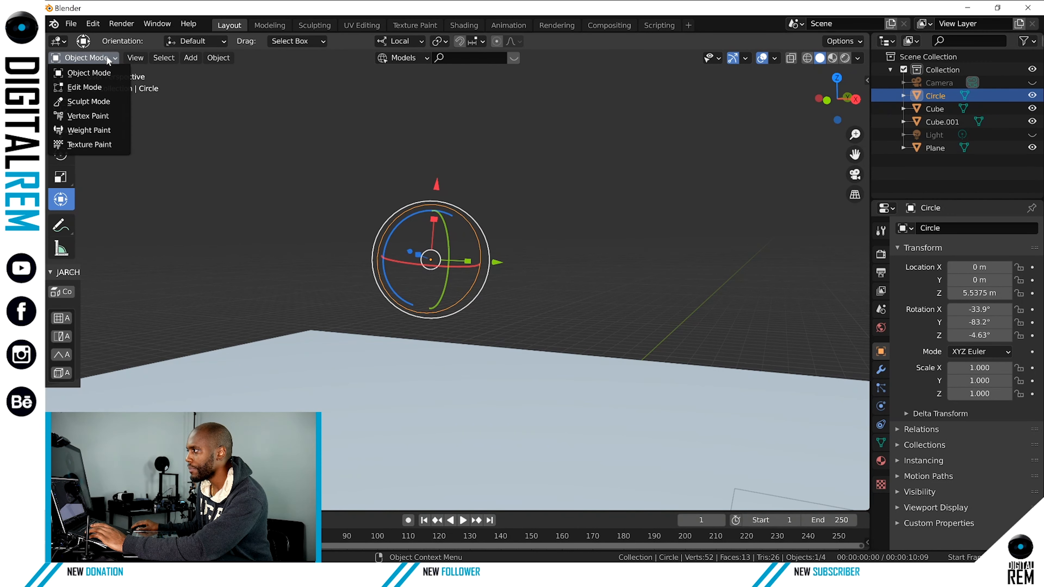
click(98, 88)
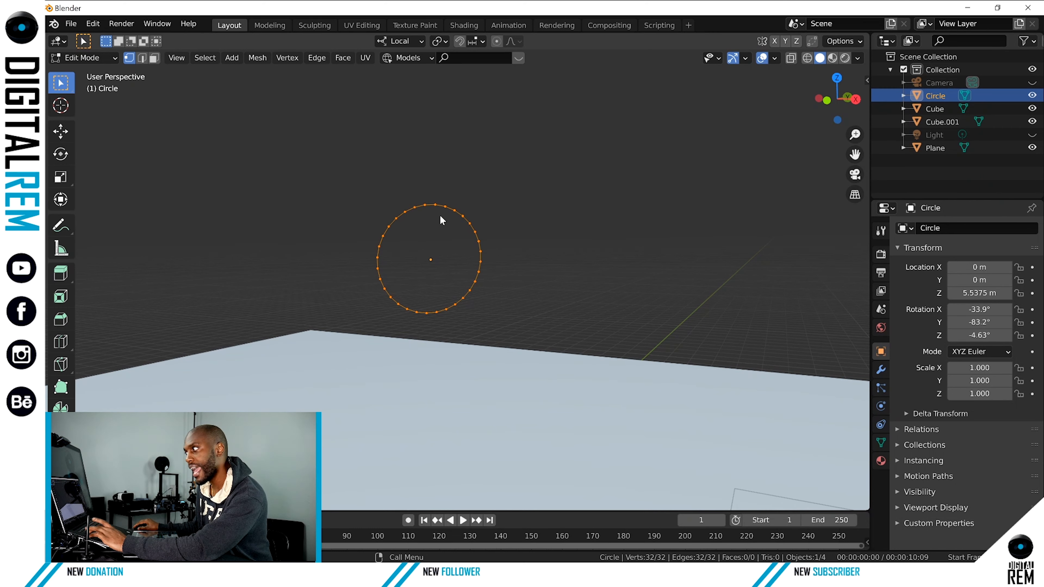
key(Tab)
key(Tab)
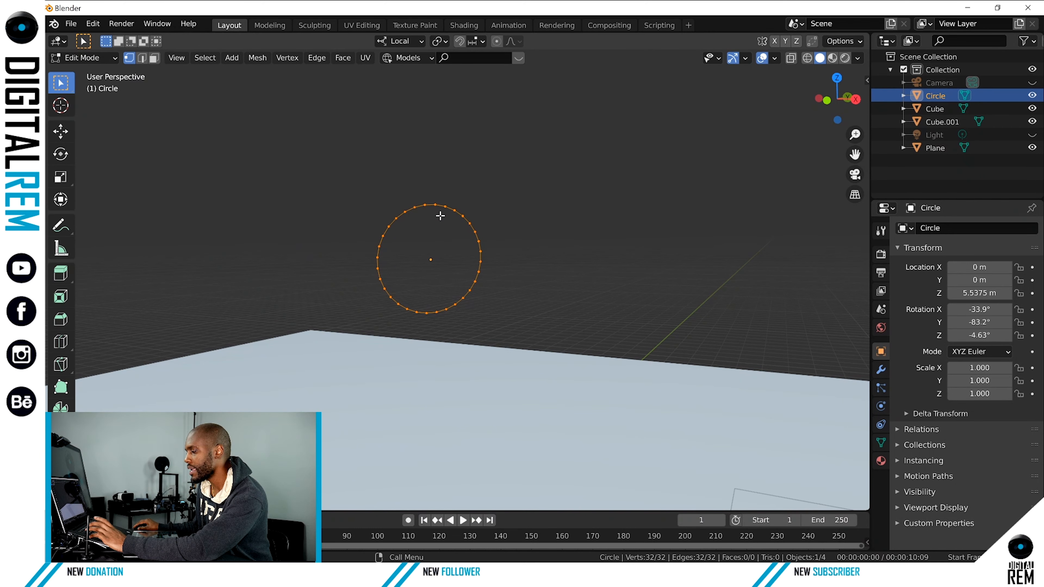
key(Tab)
key(Tab)
key(Tab)
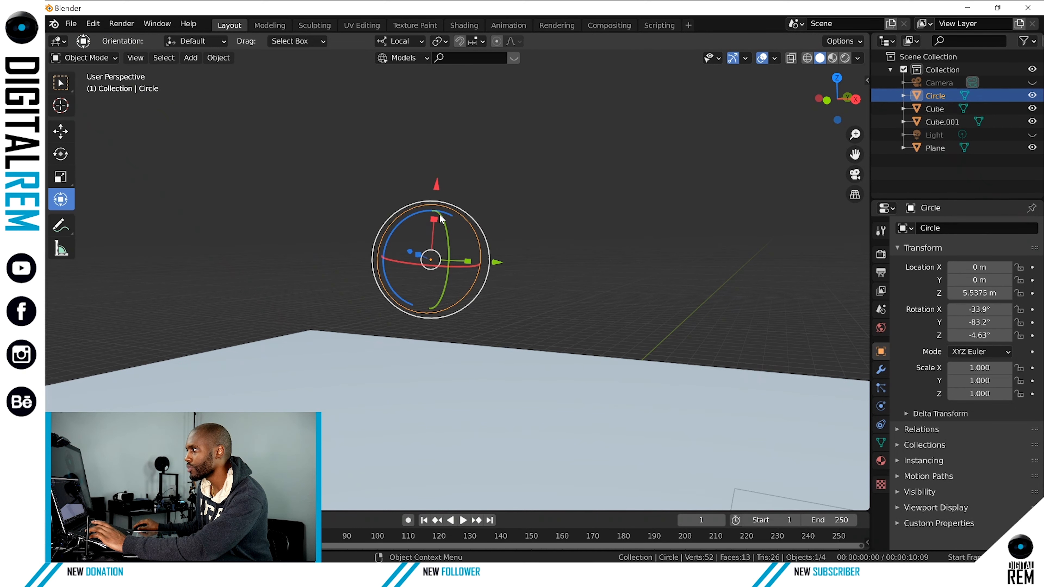
key(Tab)
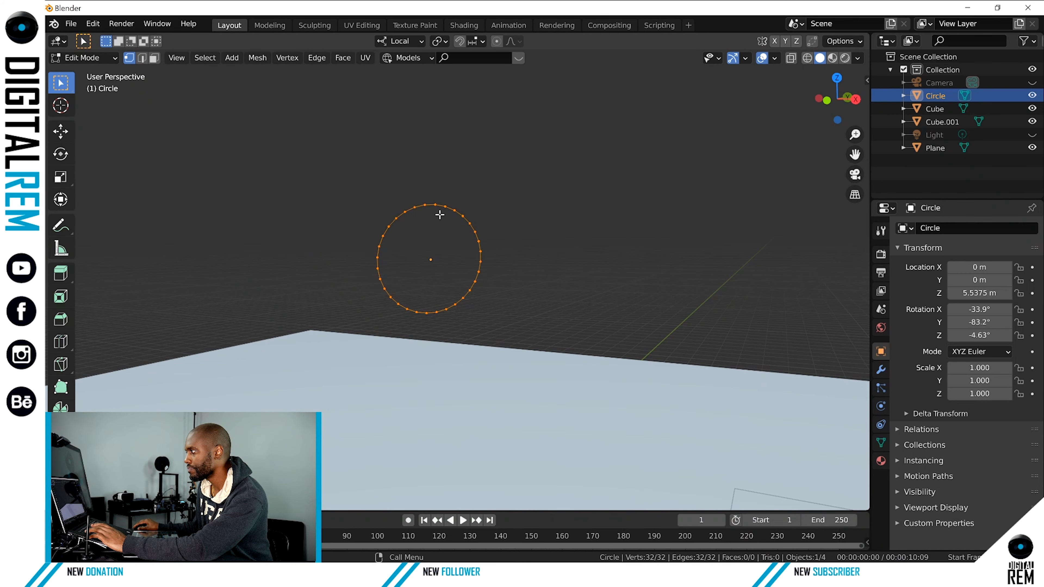
Select the circle's topmost vertex and try the Move tool on it.
middle_drag(440, 215, 415, 214)
scroll(415, 214, up, 2)
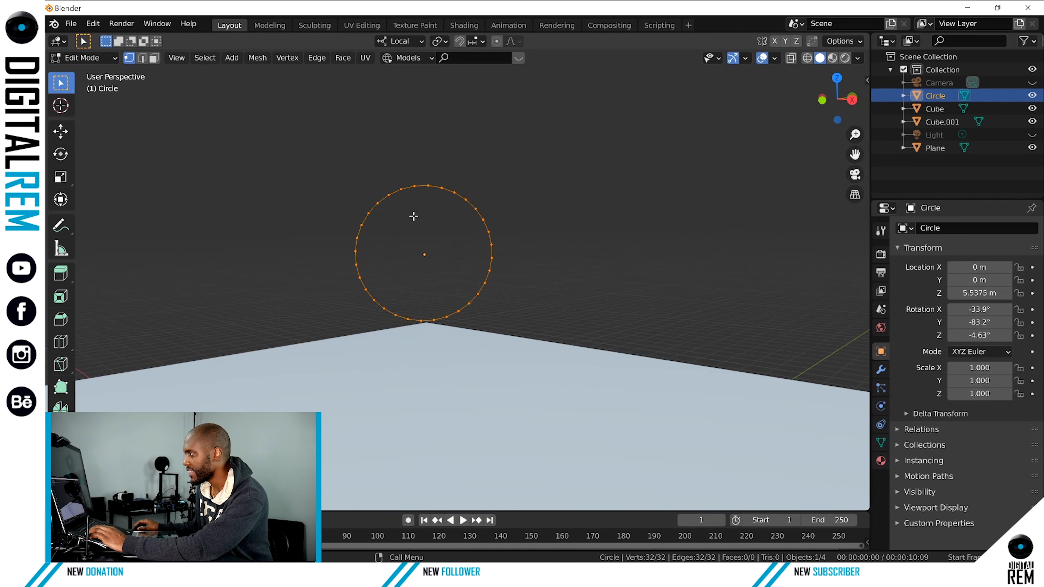
drag(431, 174, 428, 163)
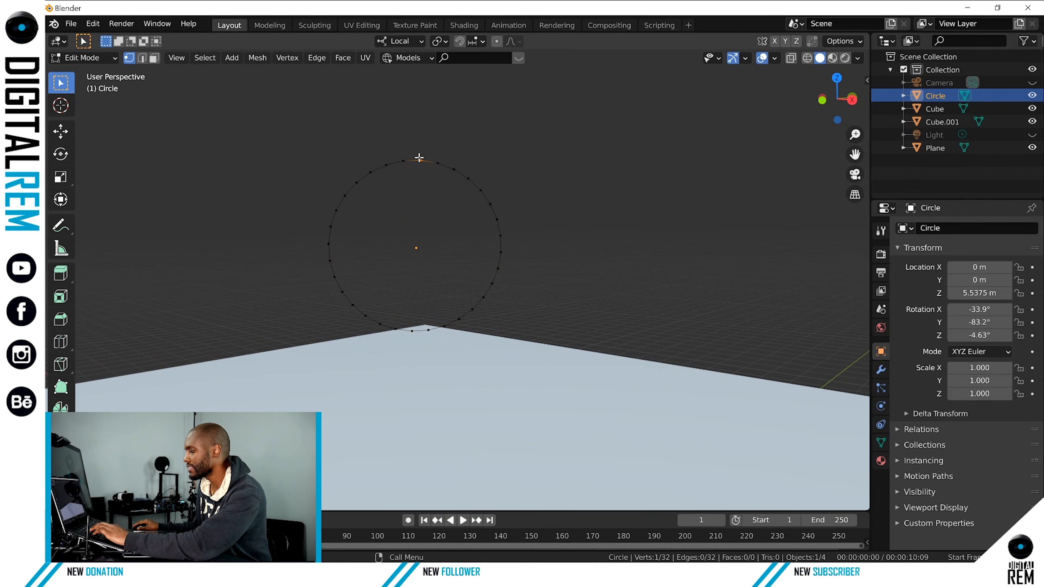
click(61, 131)
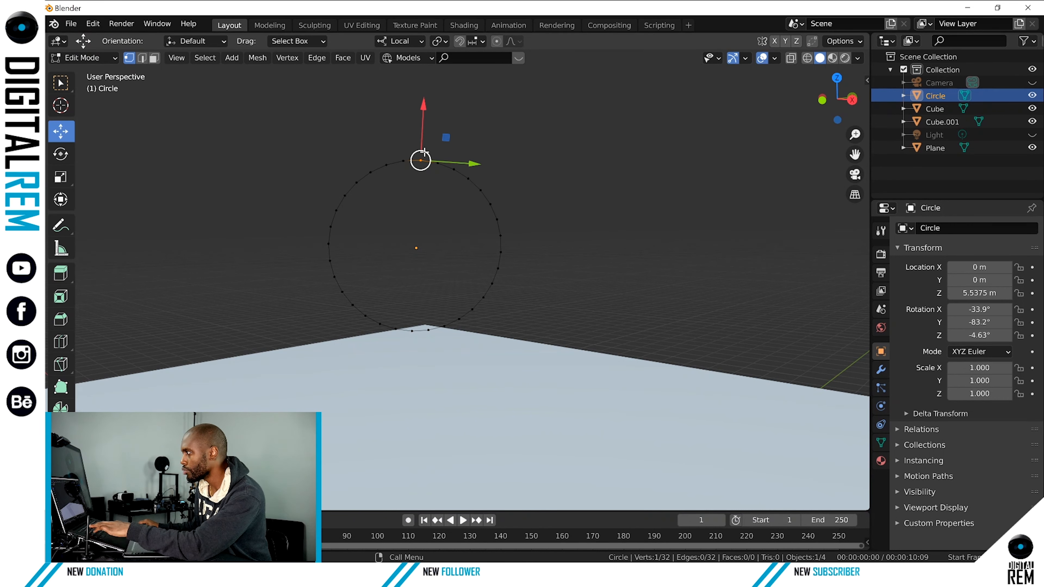
mouse_move(424, 153)
mouse_down()
mouse_move(438, 131)
mouse_move(423, 130)
mouse_move(450, 117)
mouse_move(426, 107)
mouse_move(427, 132)
mouse_up()
scroll(426, 132, down, 5)
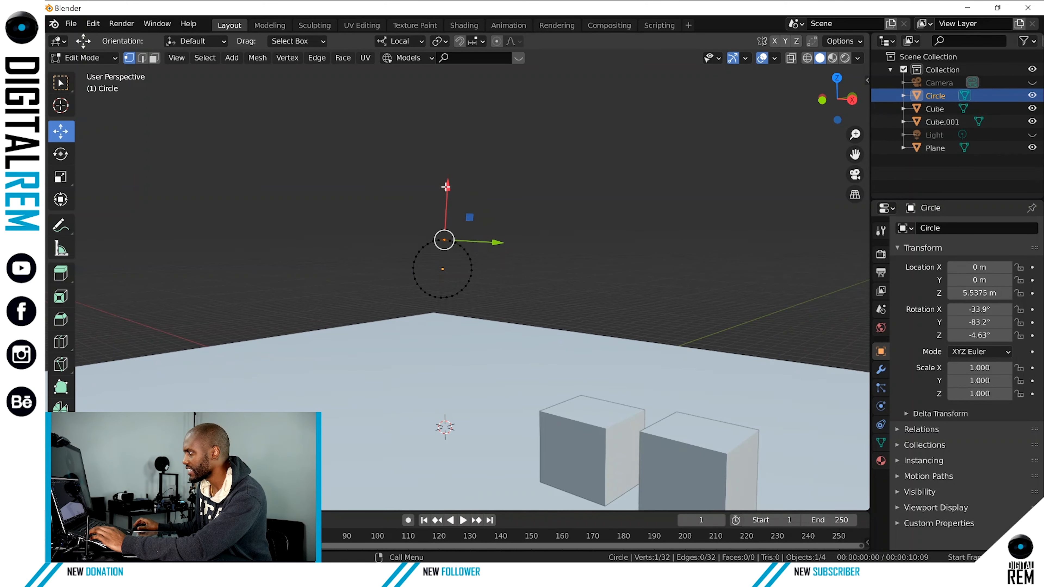
Return the circle to Object Mode, and open the cube nearer to the circle in Edit Mode.
middle_drag(462, 198, 452, 201)
key(ctrl+Tab)
click(391, 213)
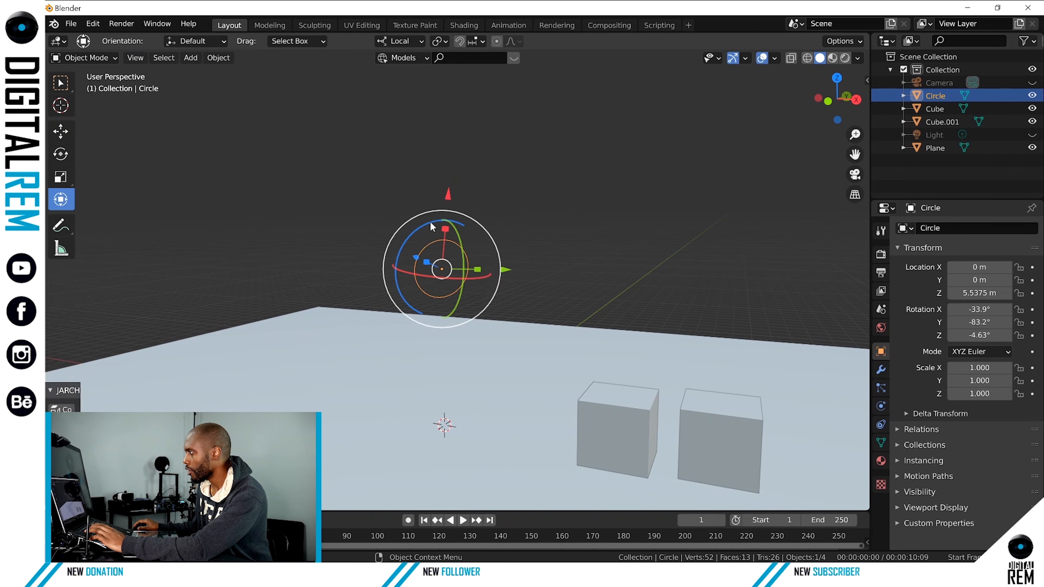
click(626, 406)
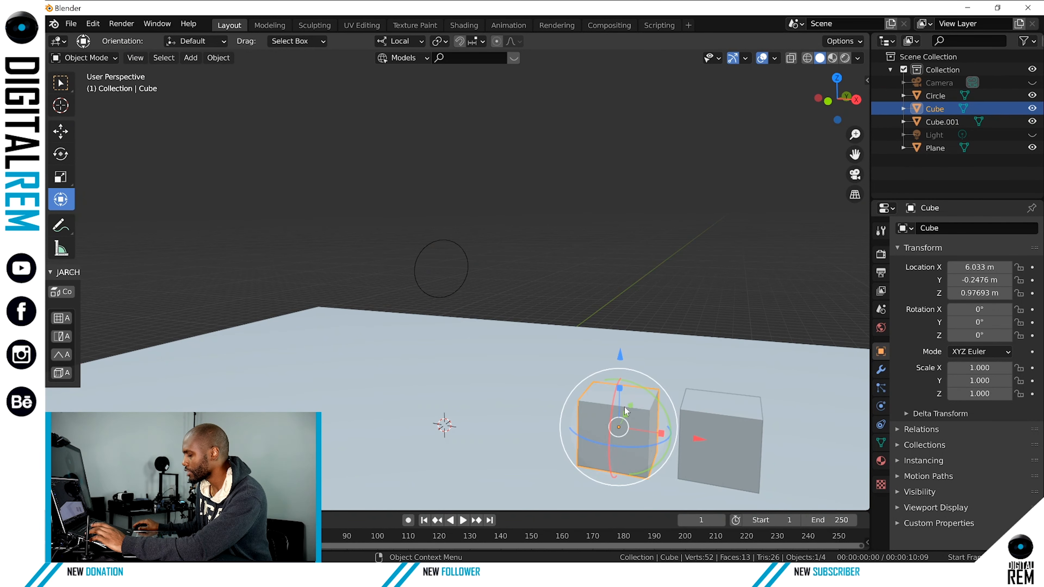
key(ctrl+Tab)
click(703, 412)
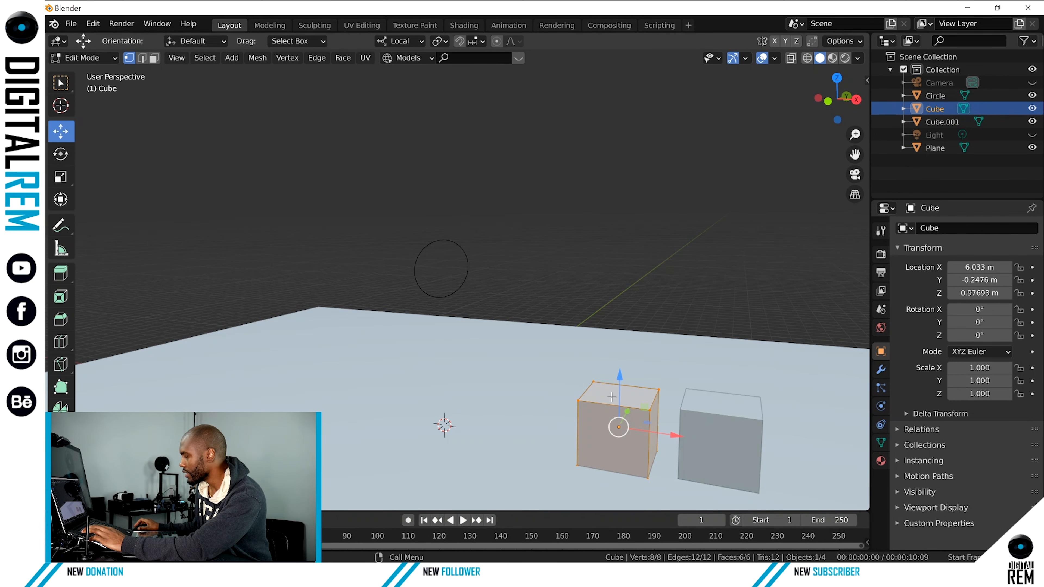
Raise one top corner vertex of the cube along the Z axis into a peak, and return to Object Mode.
scroll(611, 397, up, 3)
shift+middle_drag(631, 391, 484, 258)
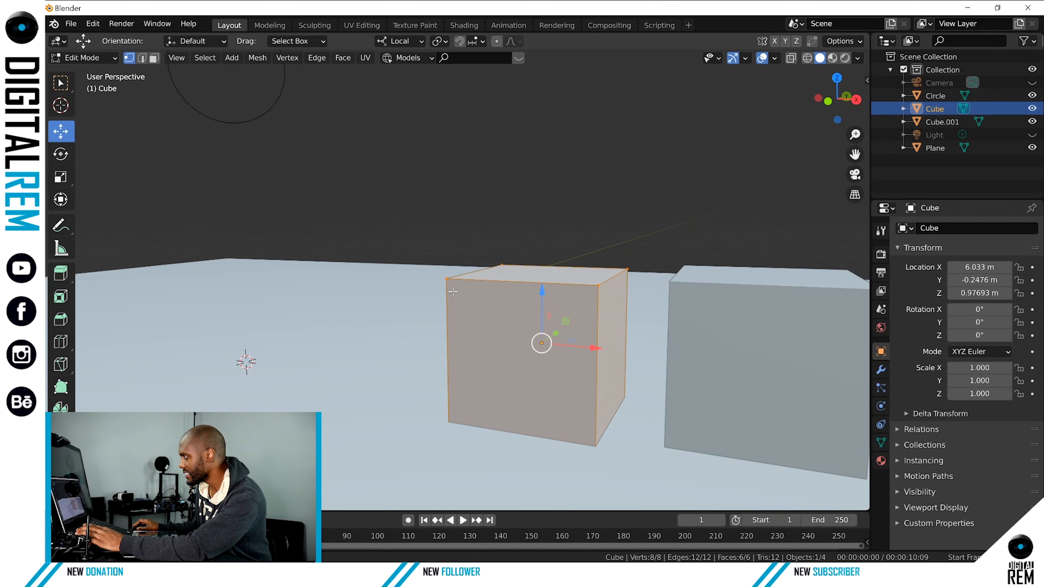
shift+middle_drag(453, 291, 317, 302)
click(449, 307)
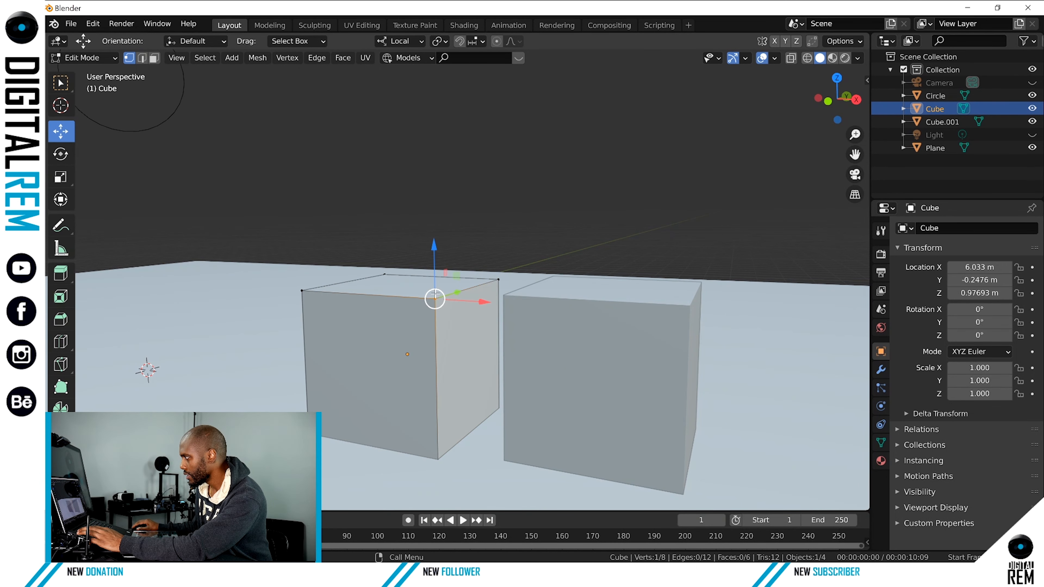
drag(438, 286, 439, 197)
middle_drag(439, 197, 355, 305)
scroll(354, 305, down, 8)
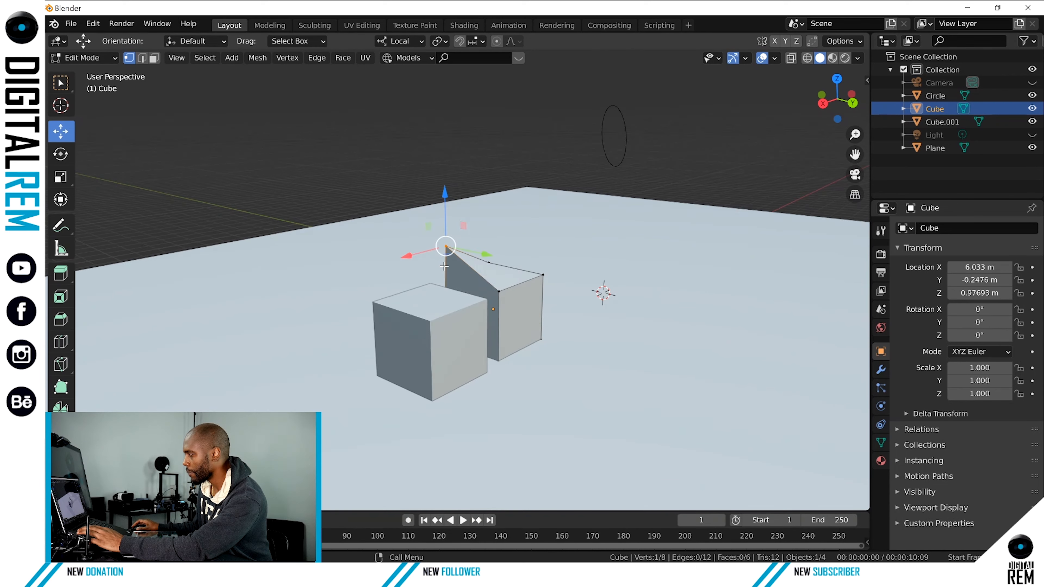
middle_drag(405, 261, 543, 257)
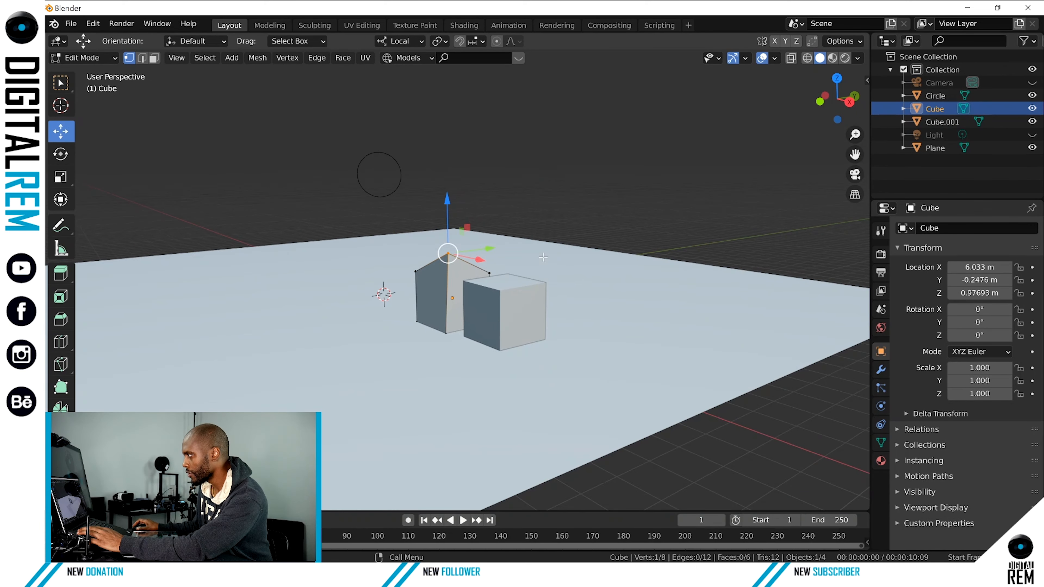
key(Tab)
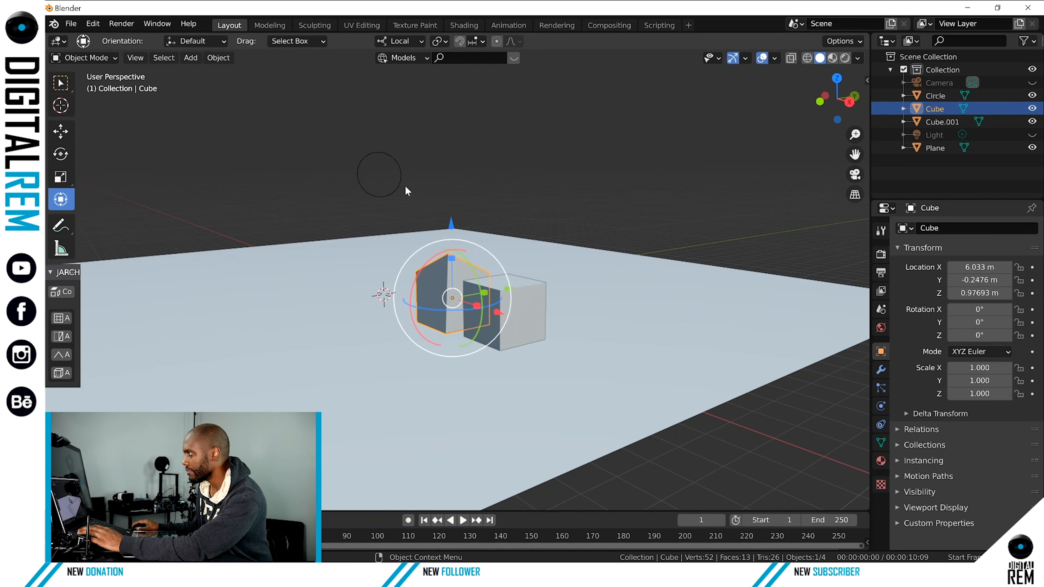
Select the circle above the floor and switch it back to Edit Mode.
middle_drag(445, 213, 440, 243)
scroll(445, 213, up, 4)
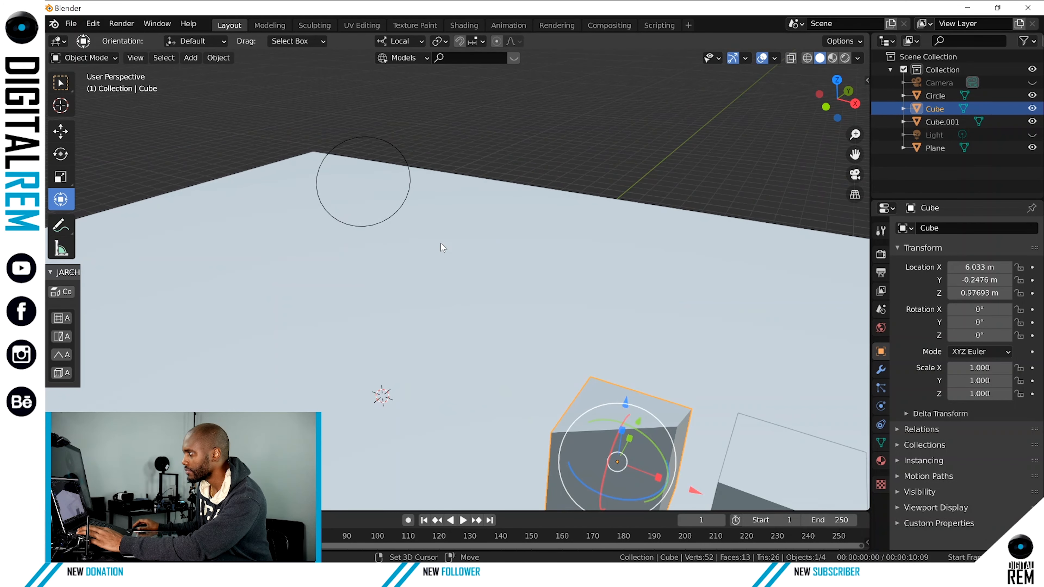
click(405, 155)
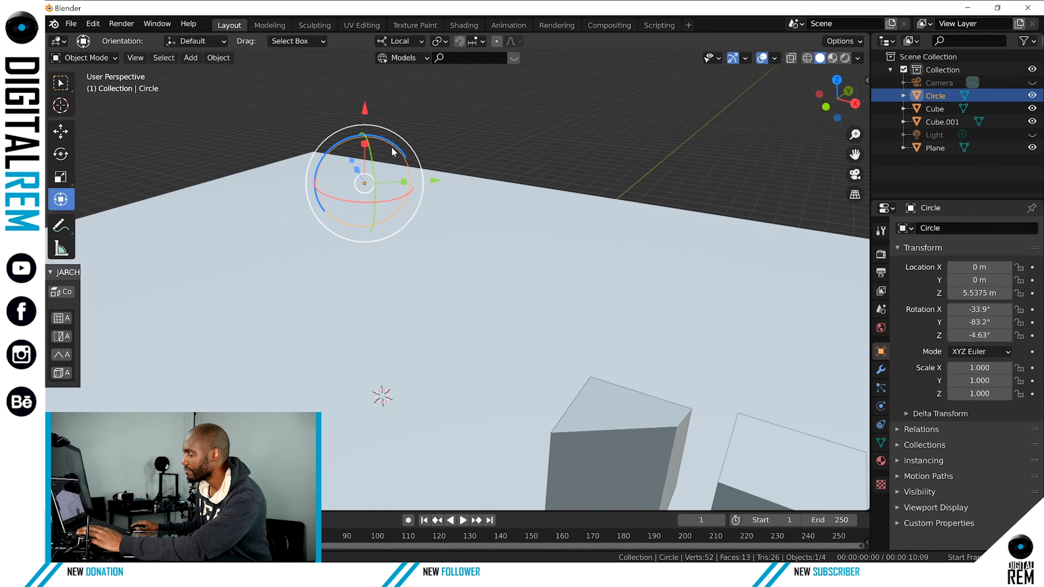
middle_drag(391, 145, 448, 246)
scroll(377, 141, up, 4)
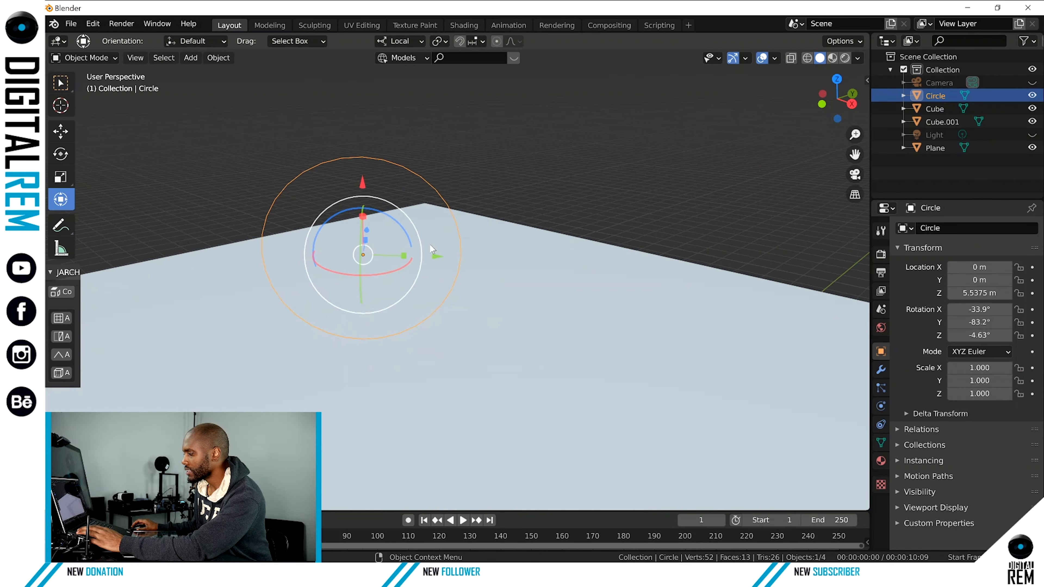
key(ctrl+Tab)
click(470, 243)
Select all of the circle's vertices and view the circle from its side.
scroll(426, 232, up, 3)
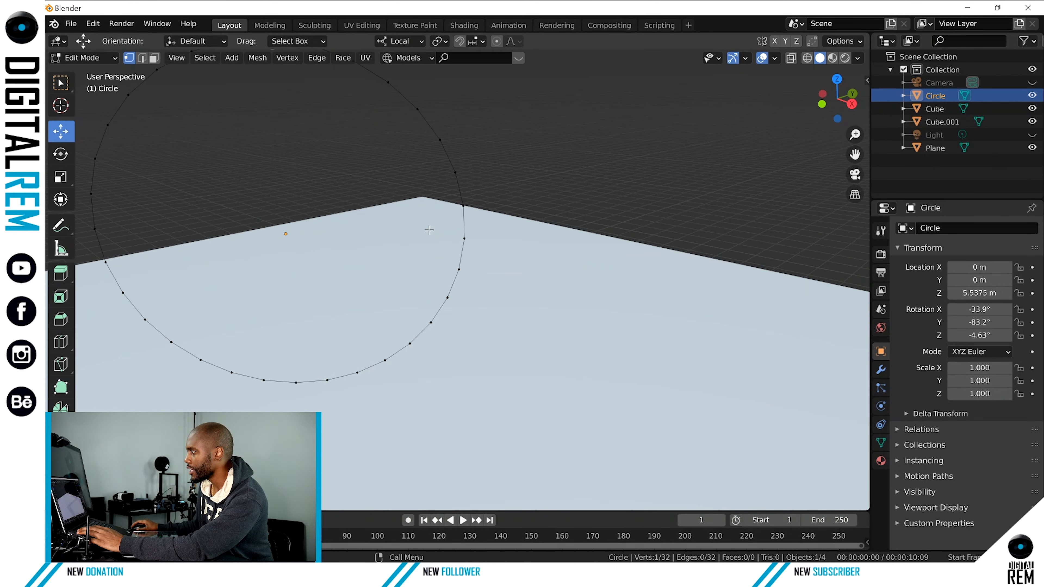
scroll(426, 232, down, 2)
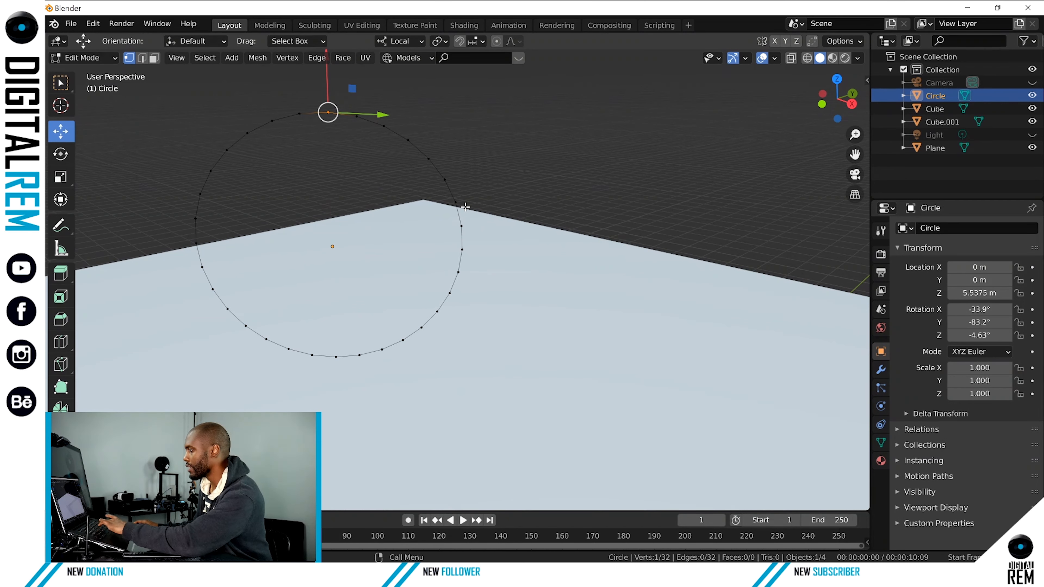
key(a)
middle_drag(410, 168, 323, 160)
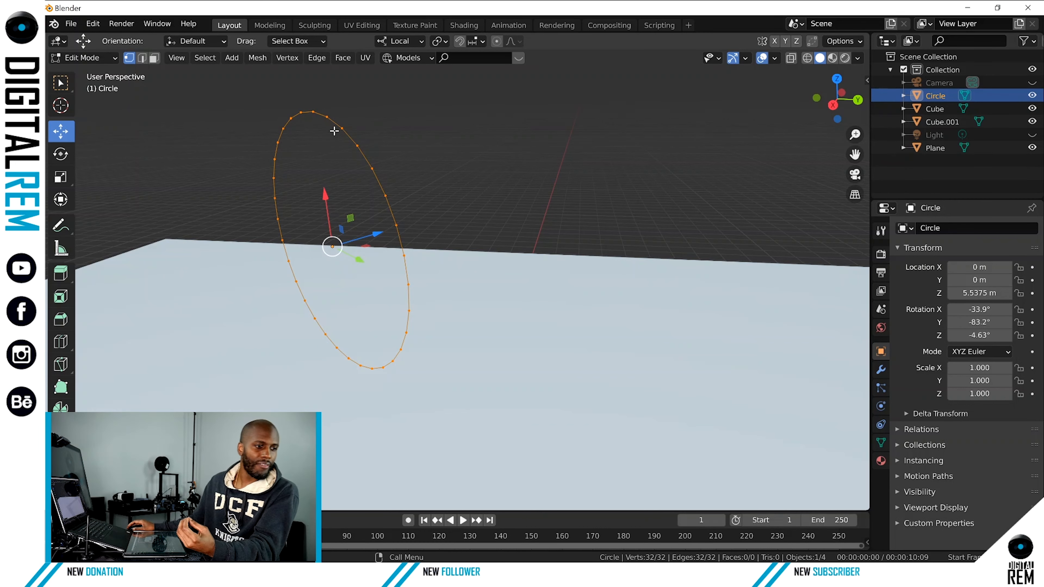
right_click(352, 140)
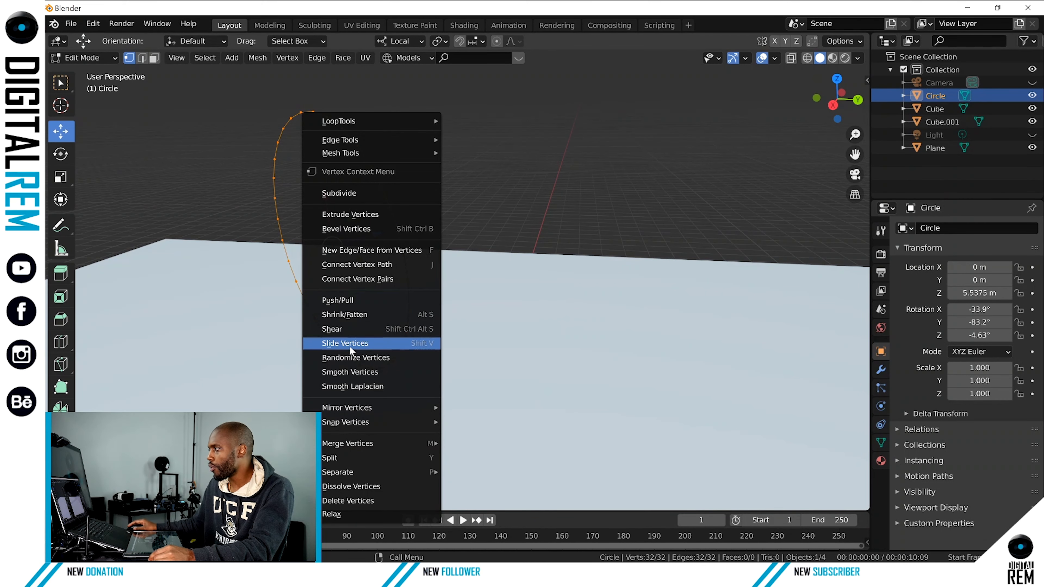
key(Escape)
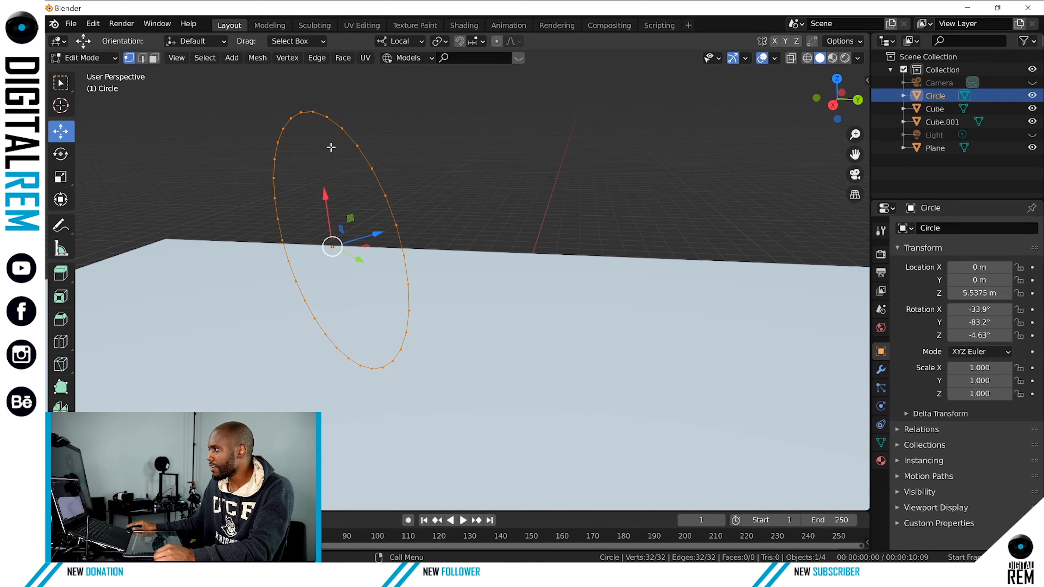
right_click(358, 146)
mouse_move(359, 148)
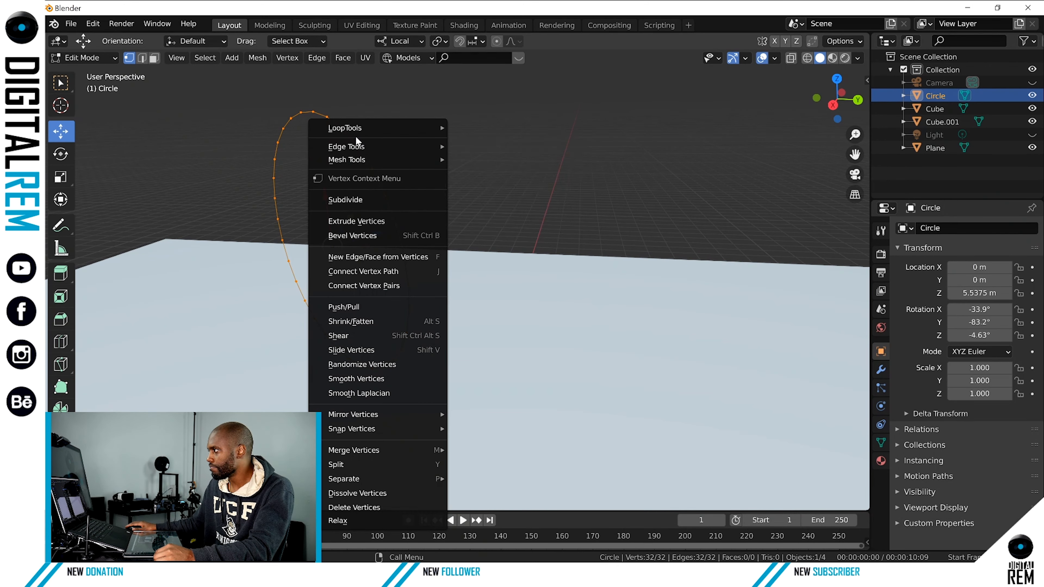
mouse_move(353, 128)
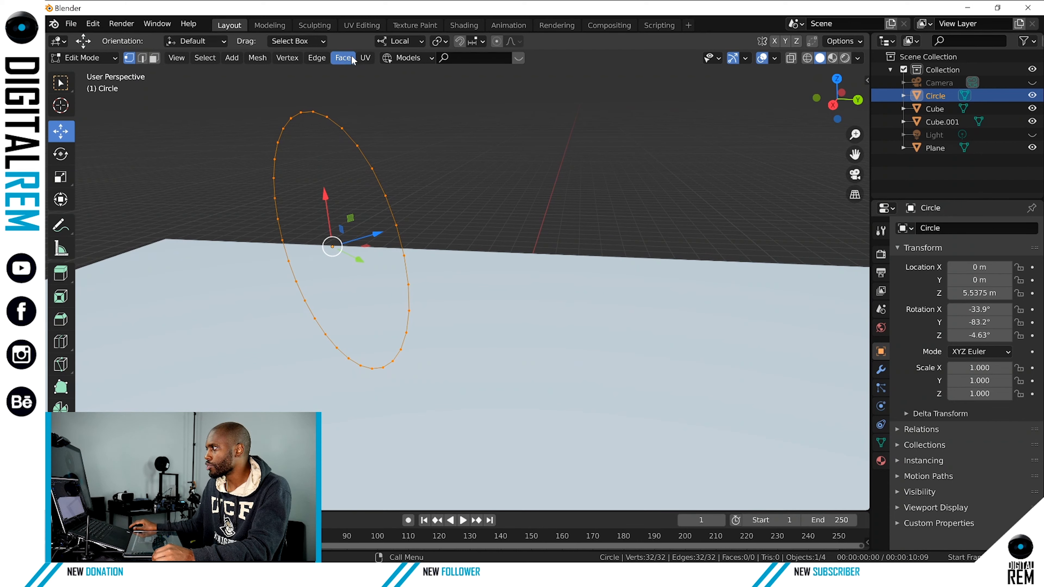
Fill the circle's selected outline with faces using the Fill command, and view the result from the front.
click(260, 60)
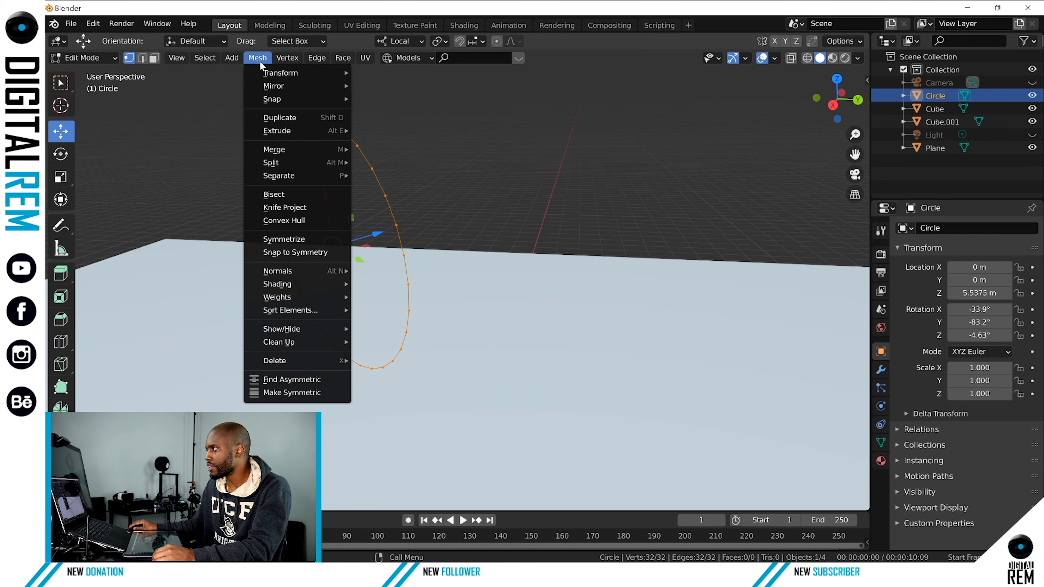
mouse_move(311, 59)
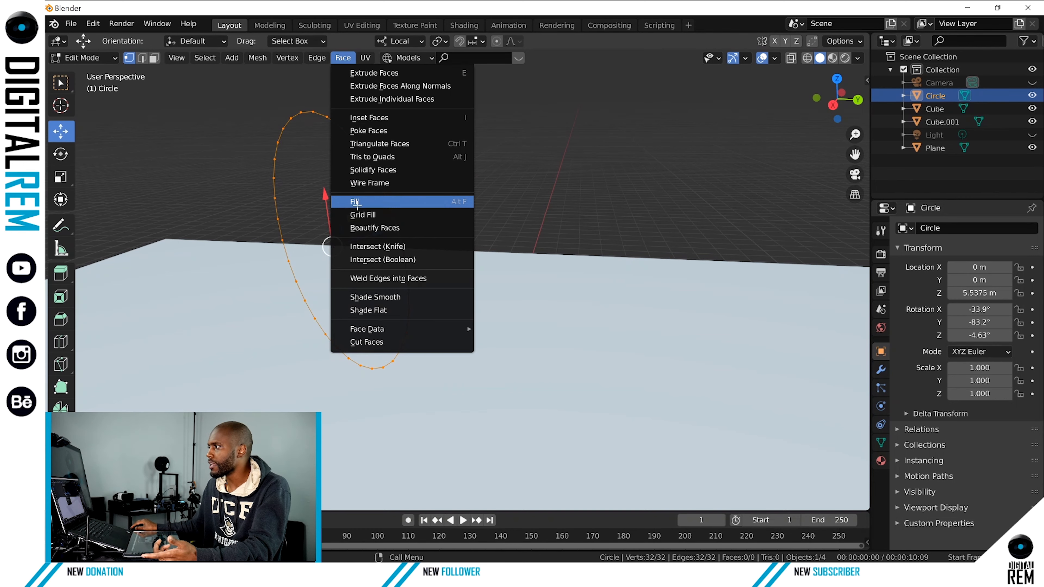
click(356, 203)
middle_drag(371, 175, 473, 135)
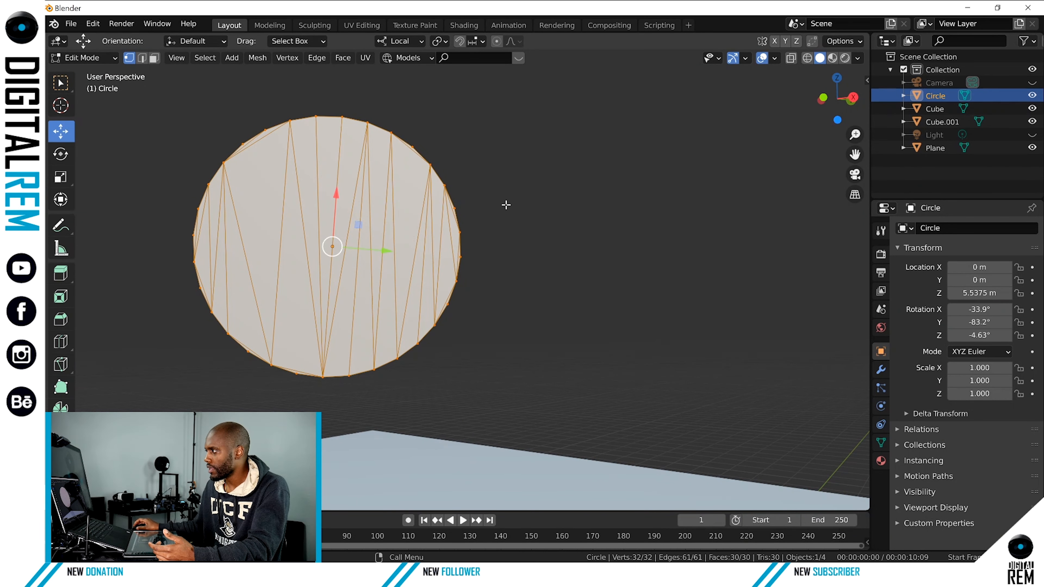
Compare the filled circle in Object Mode and Edit Mode from several angles.
key(ctrl+Tab)
click(458, 208)
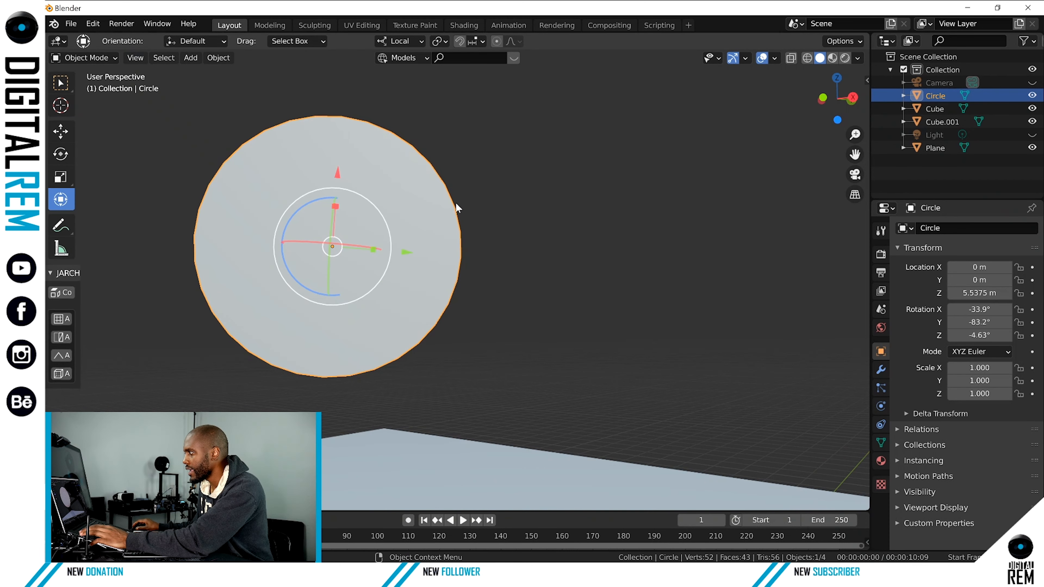
middle_drag(457, 207, 357, 236)
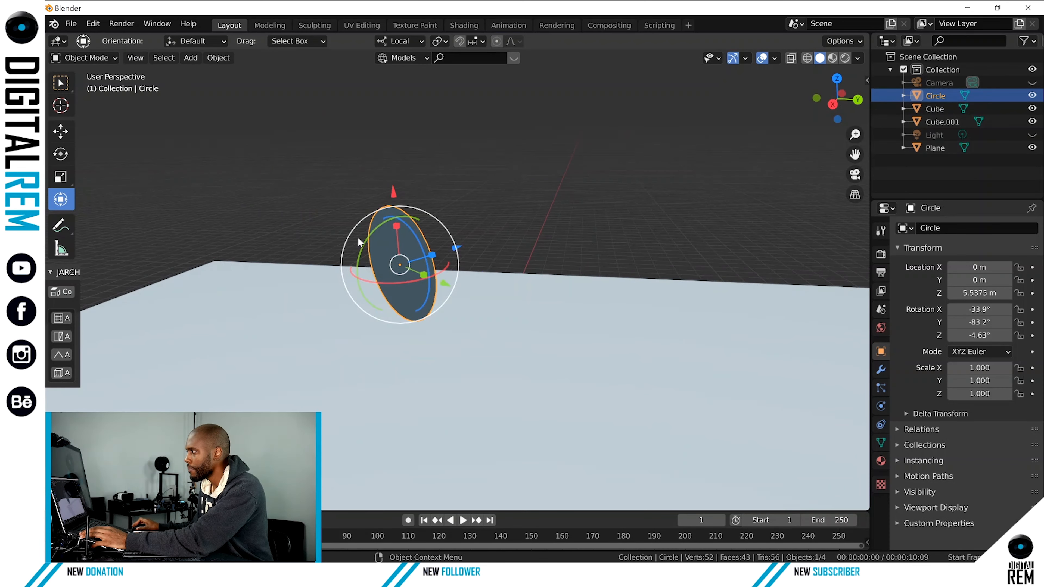
scroll(357, 236, up, 3)
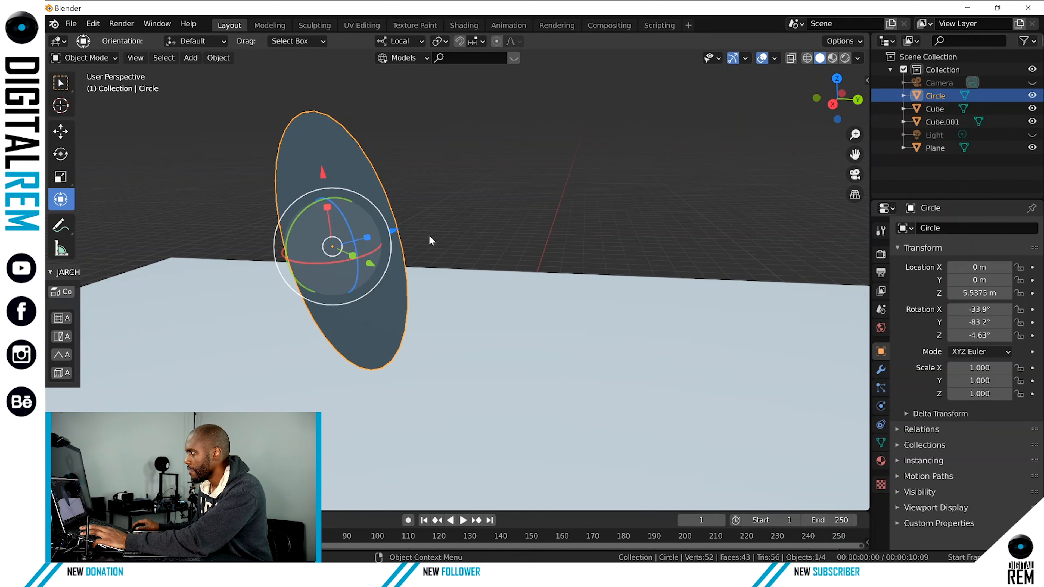
key(Tab)
middle_drag(428, 238, 312, 197)
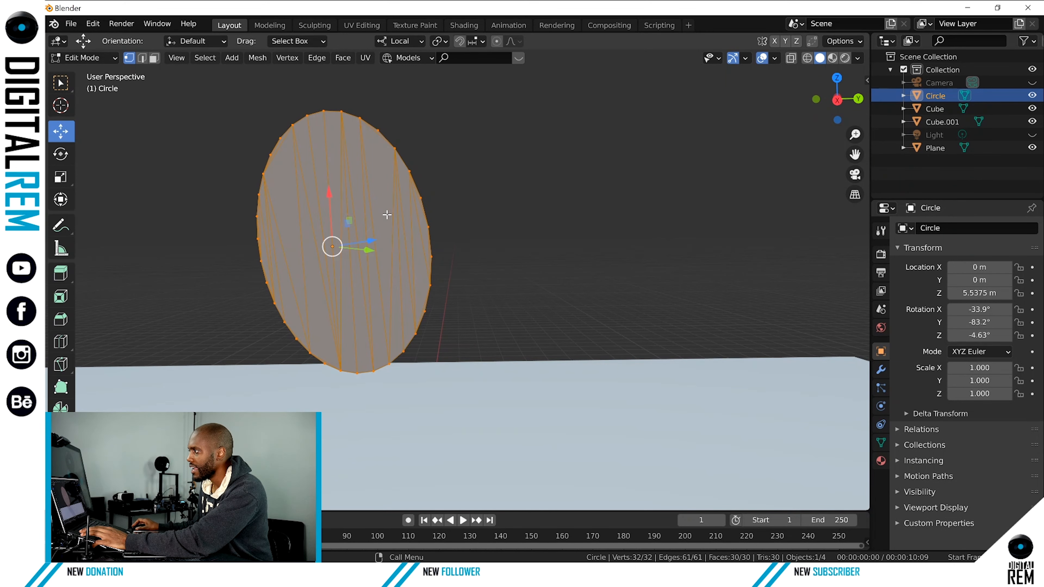
middle_drag(387, 215, 275, 247)
key(ctrl+Tab)
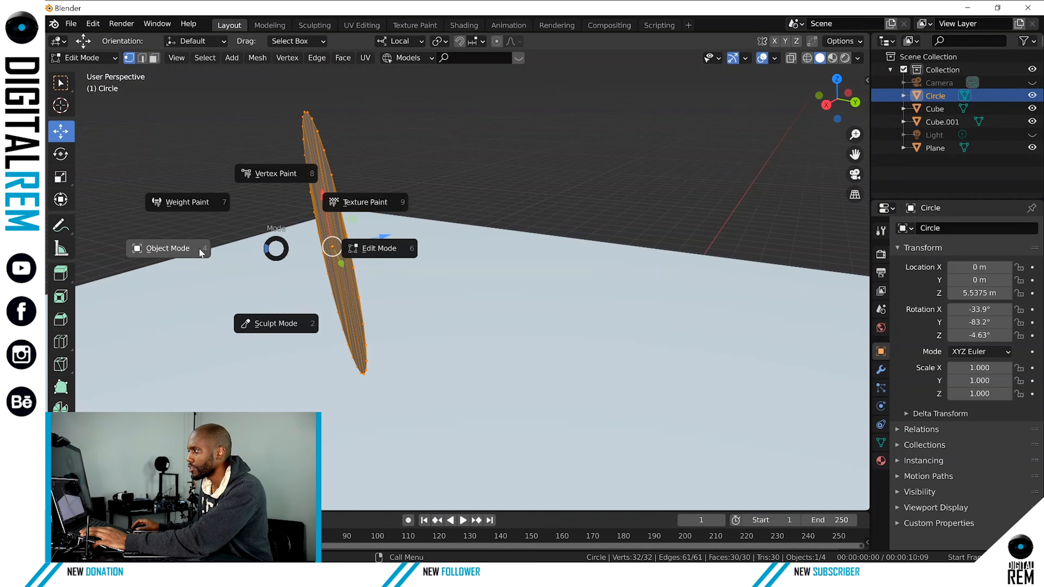
click(199, 247)
middle_drag(341, 213, 458, 224)
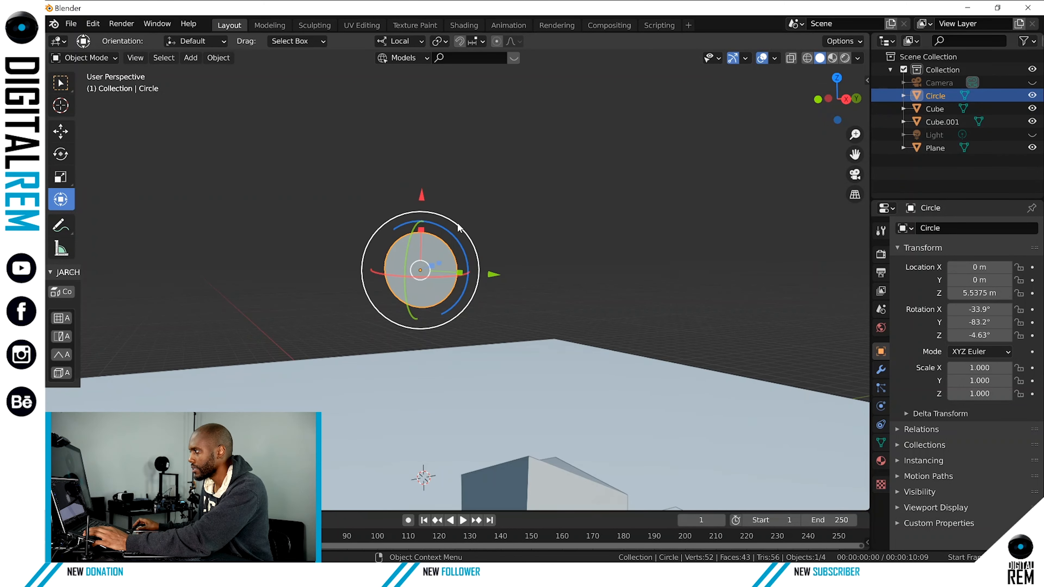
key(Tab)
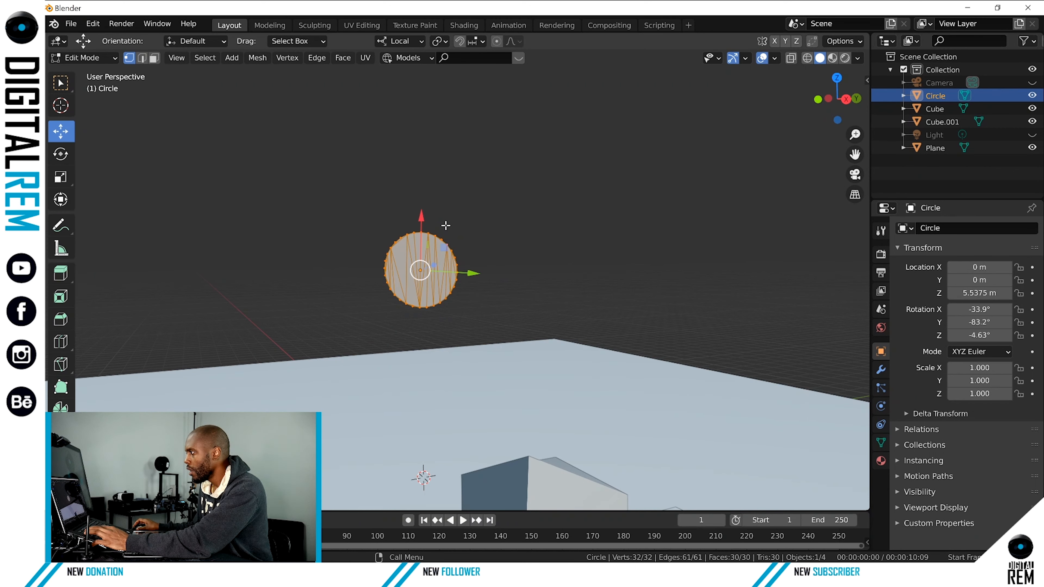
key(Tab)
key(Tab)
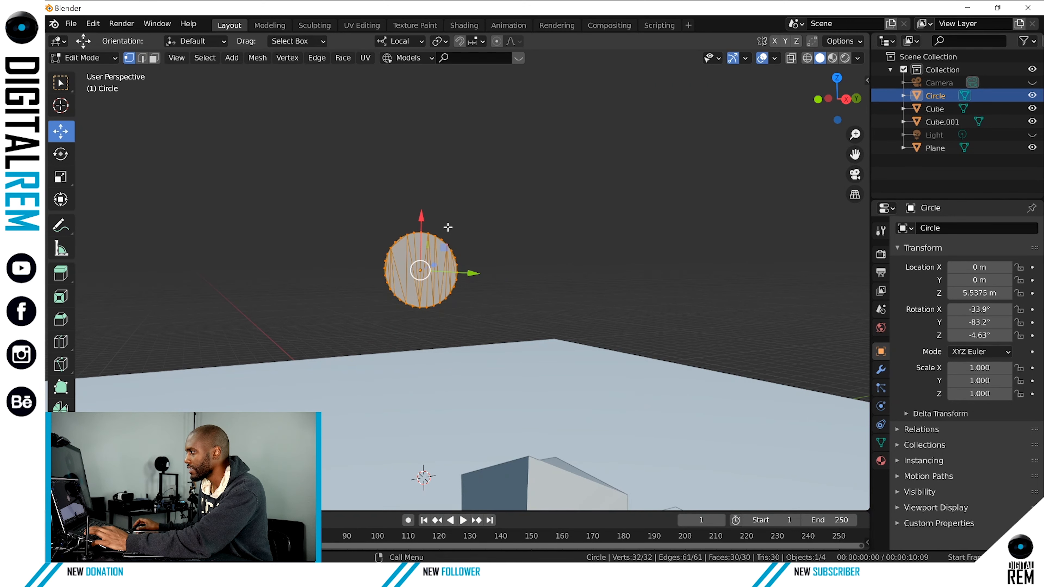
Undo the circle's fill and fill its outline with a Grid Fill instead.
key(ctrl+z)
scroll(442, 227, up, 3)
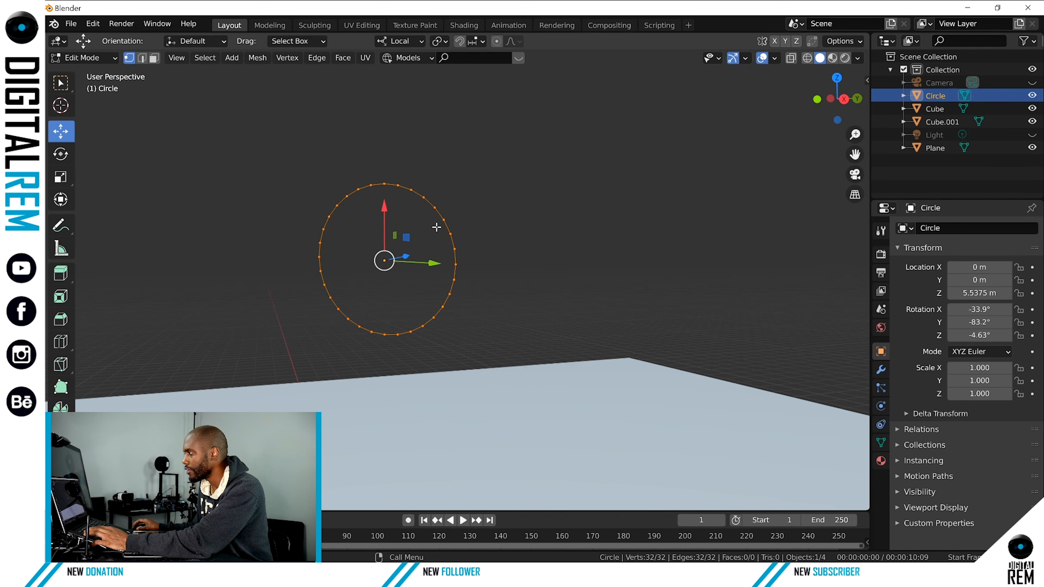
click(344, 57)
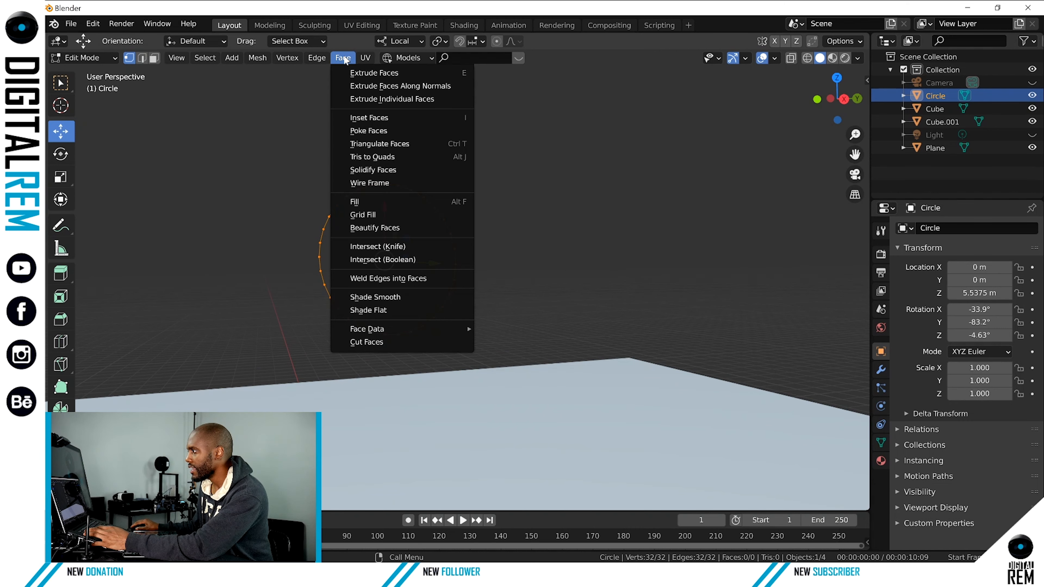
click(378, 215)
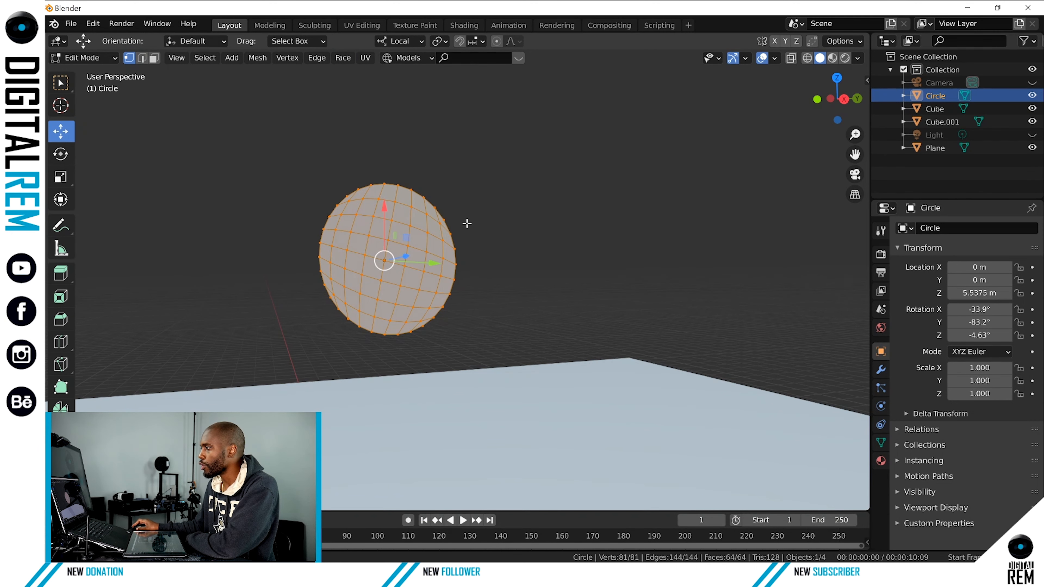
Switch the grid-filled circle between Object Mode and Edit Mode to compare its mesh, and leave it in Object Mode.
mouse_move(467, 223)
middle_down()
mouse_move(483, 209)
mouse_move(473, 221)
middle_up()
key(ctrl+Tab)
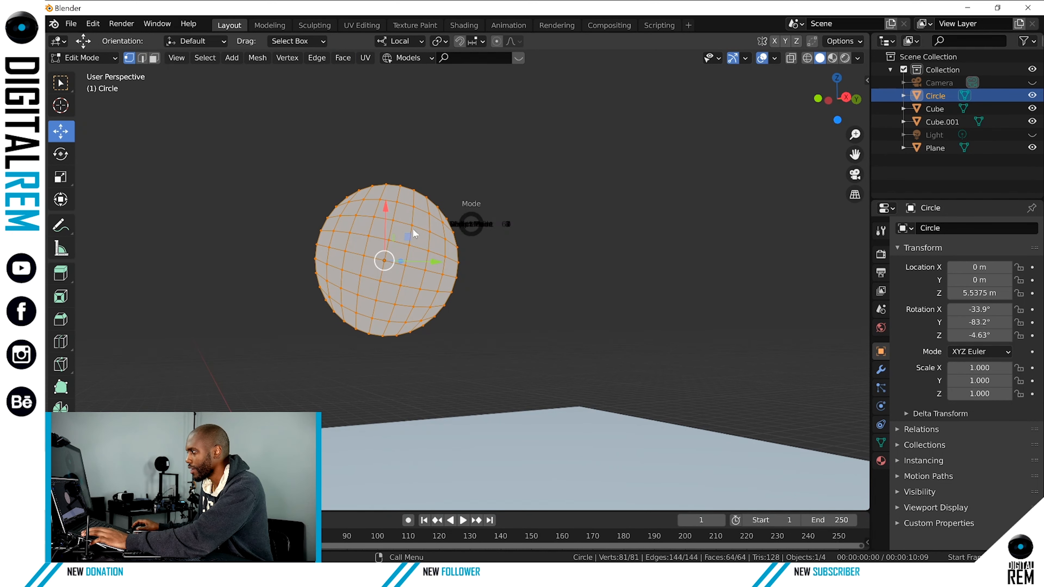
click(413, 233)
key(ctrl+Tab)
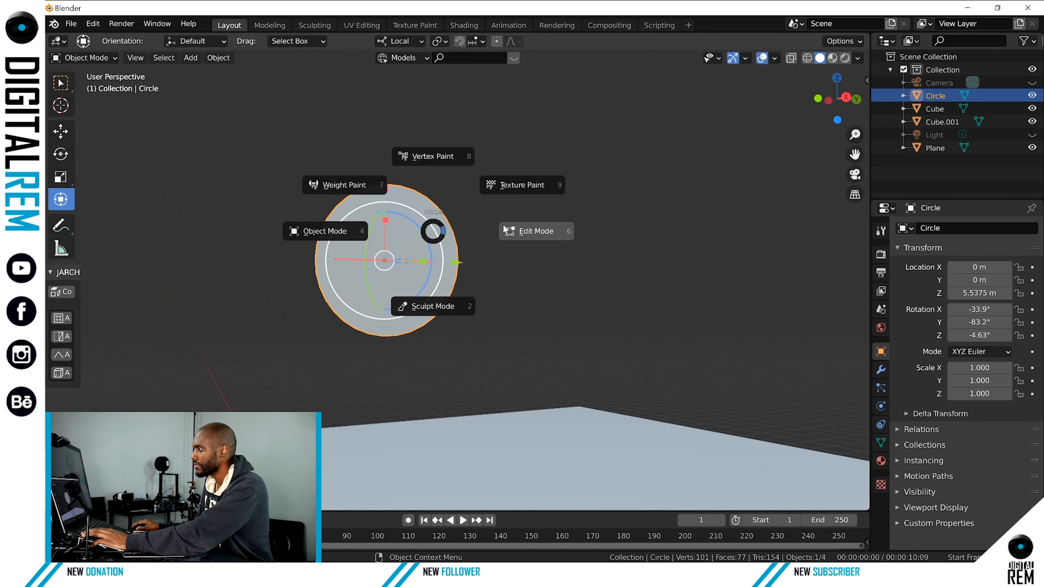
click(508, 226)
middle_drag(447, 231, 419, 244)
key(ctrl+Tab)
click(326, 247)
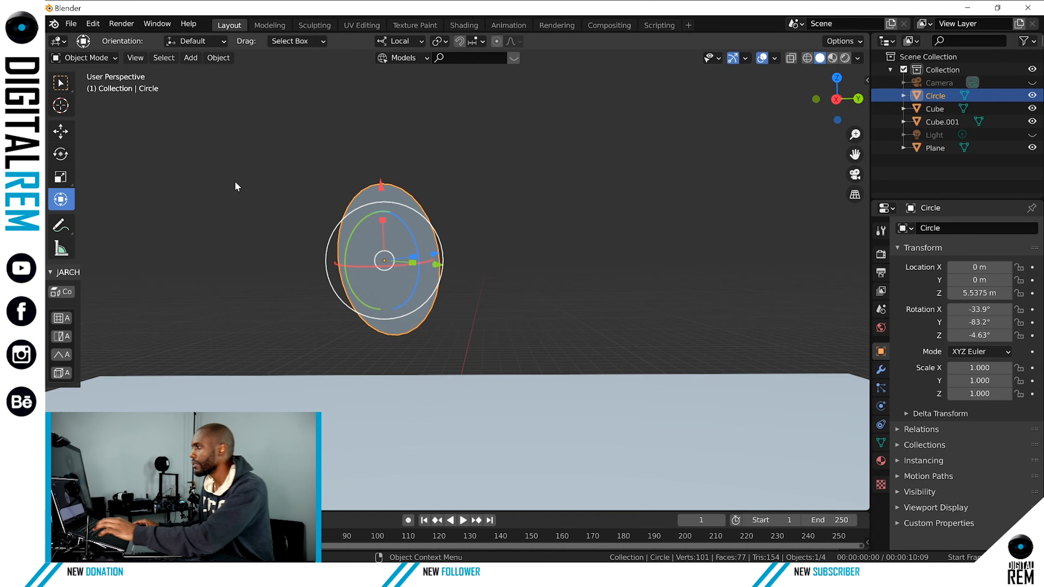
Add a Monkey mesh to the scene and bring it into view on the floor plane.
click(190, 57)
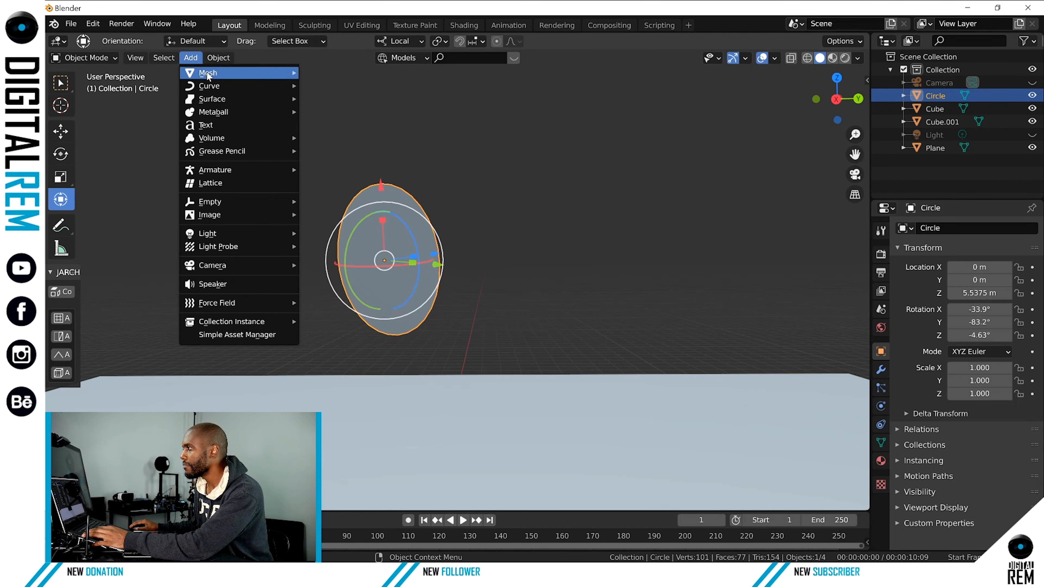
mouse_move(210, 74)
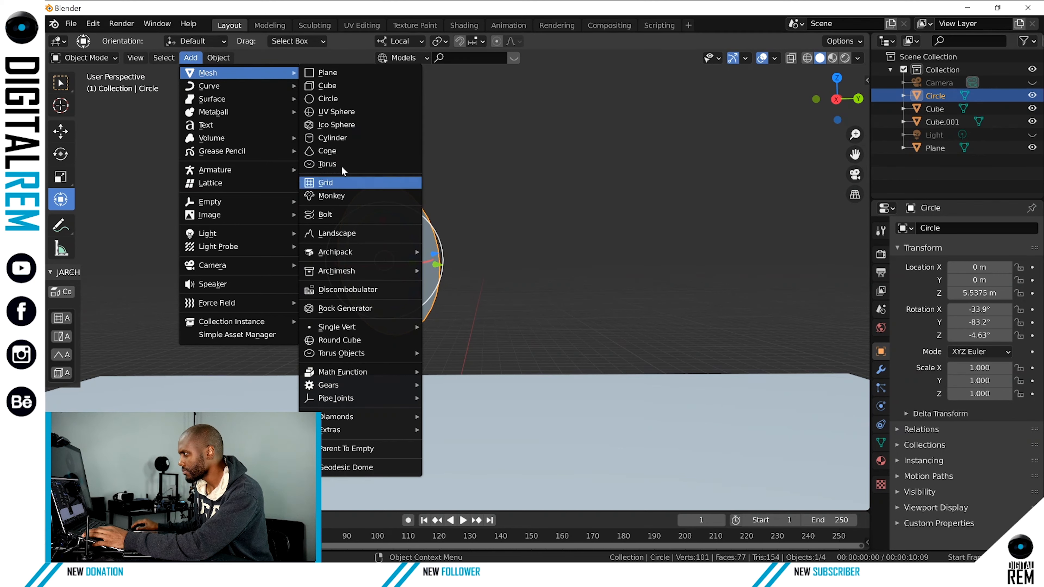
click(342, 193)
scroll(432, 247, down, 4)
scroll(425, 272, up, 1)
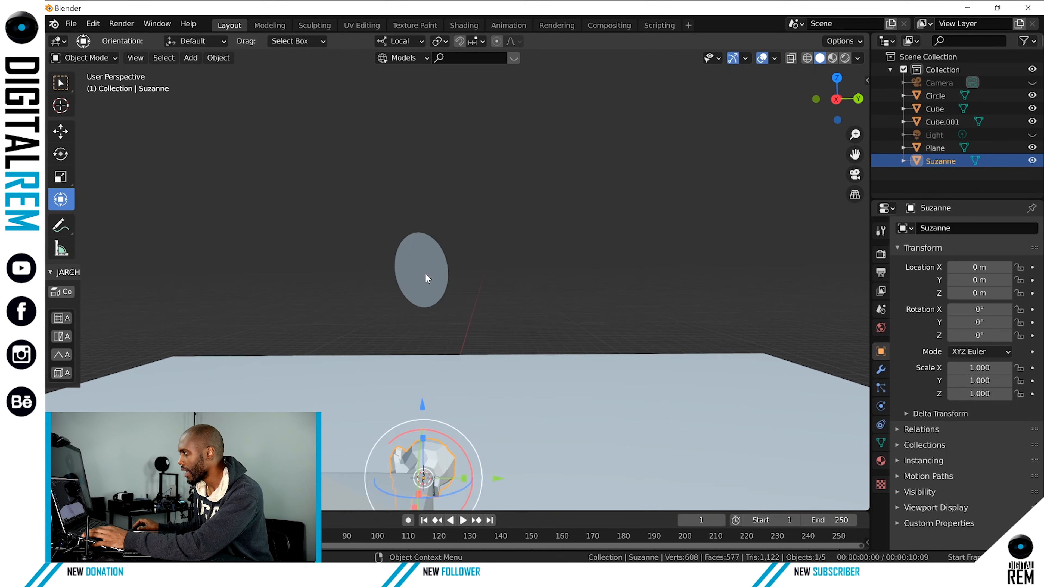
middle_drag(412, 288, 501, 157)
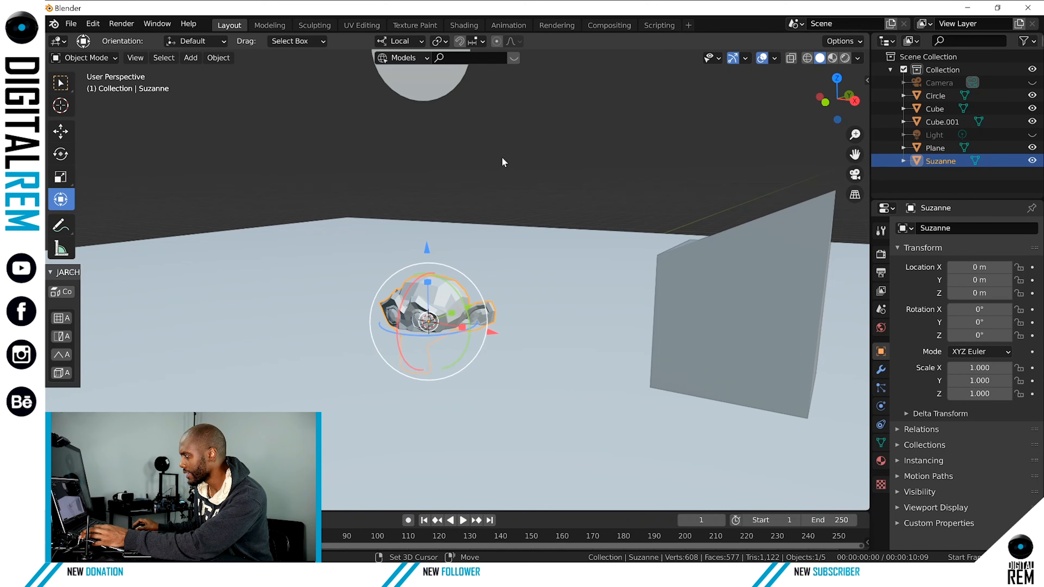
Raise the monkey above the floor along the Z axis to a Z location of about 1.65 m.
drag(427, 251, 426, 172)
scroll(425, 196, up, 5)
scroll(425, 196, down, 2)
shift+middle_drag(426, 197, 438, 247)
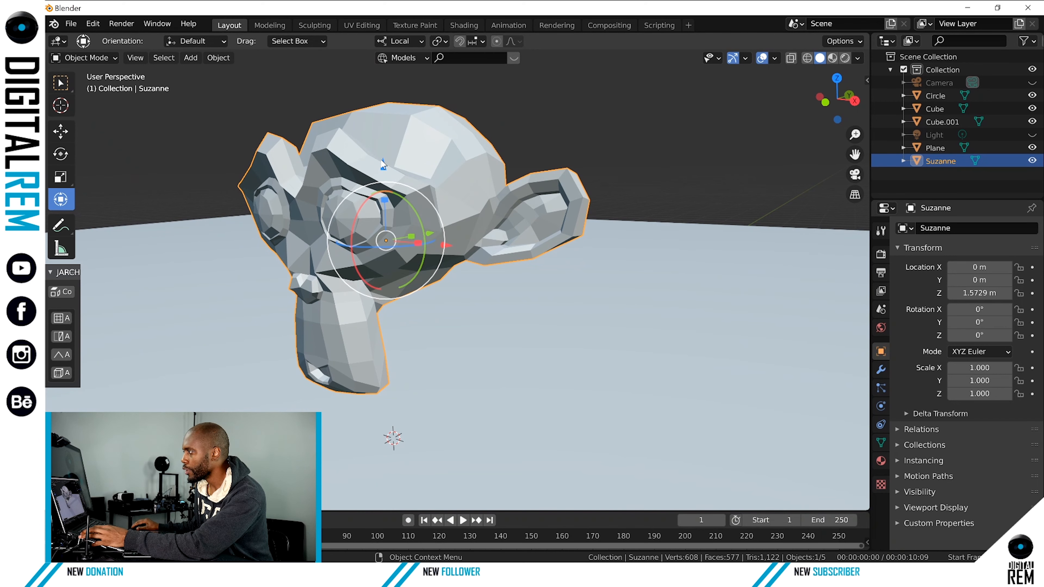
mouse_move(382, 163)
mouse_down()
mouse_move(379, 129)
mouse_move(375, 154)
mouse_up()
Open the monkey in Edit Mode and look closely at its mesh around the face.
key(ctrl+Tab)
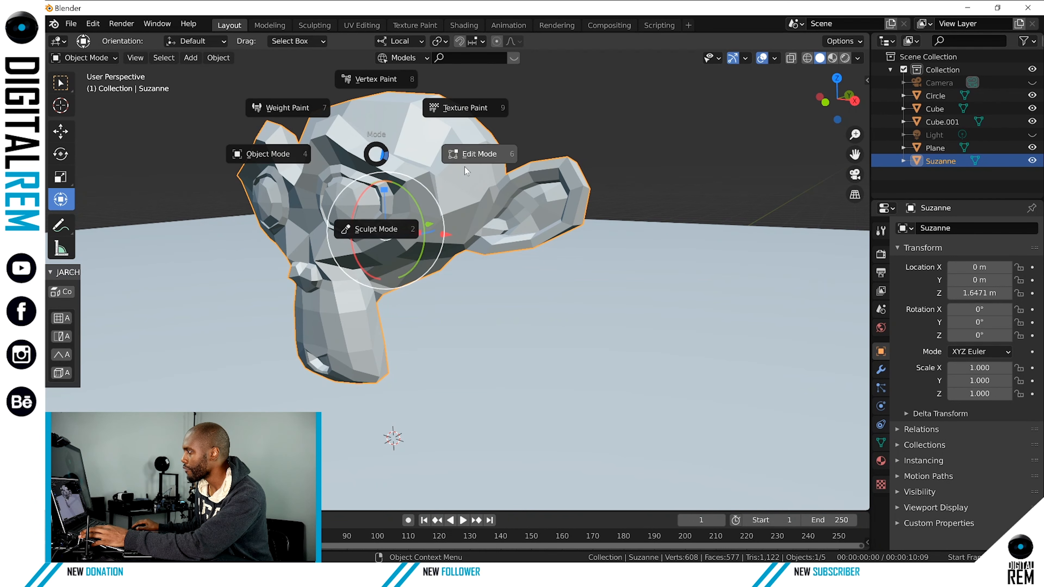
click(467, 171)
scroll(448, 168, up, 2)
scroll(444, 176, down, 3)
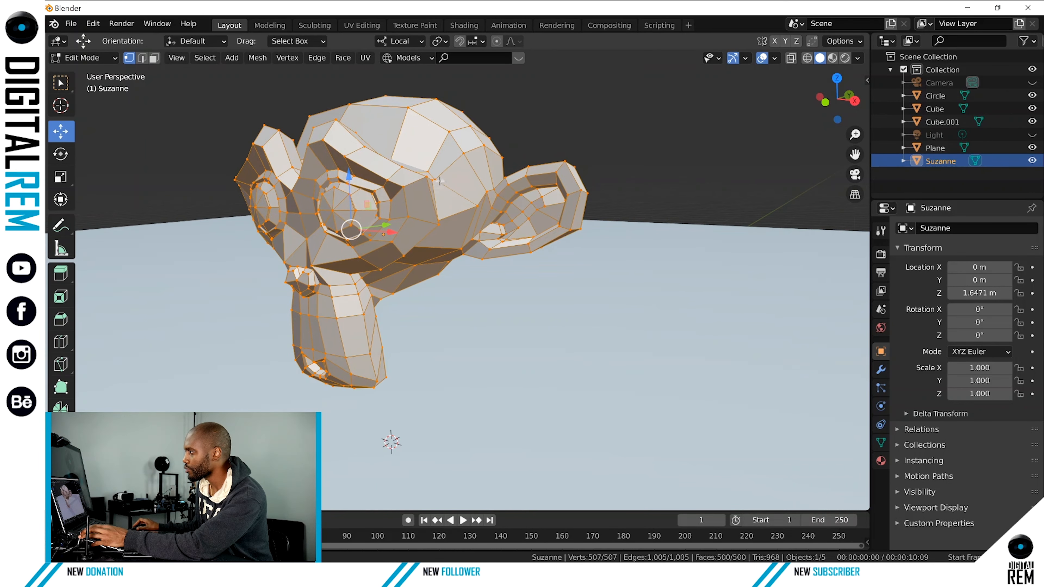
scroll(430, 198, up, 6)
scroll(431, 198, down, 5)
shift+middle_drag(300, 241, 422, 204)
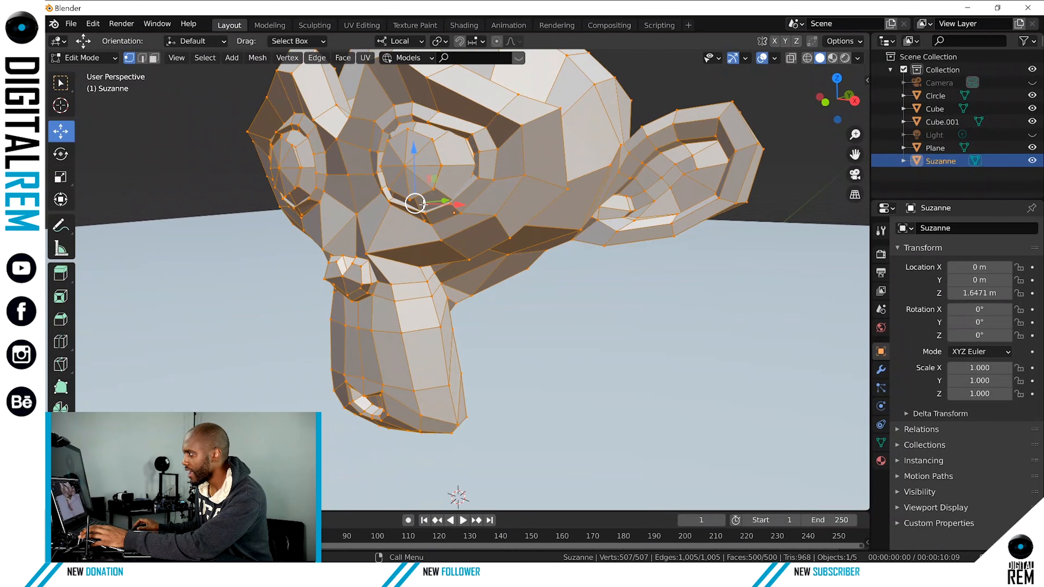
Select single vertices on the monkey's nose, checking them from the side and the front.
click(341, 277)
middle_drag(341, 277, 303, 268)
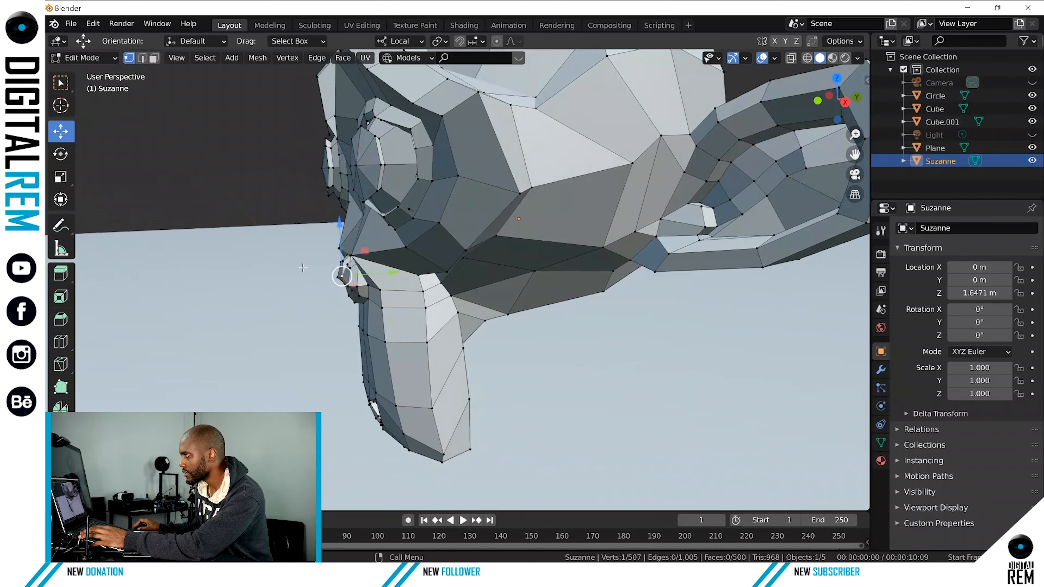
drag(378, 274, 370, 272)
middle_drag(370, 272, 361, 303)
drag(366, 306, 367, 306)
click(360, 310)
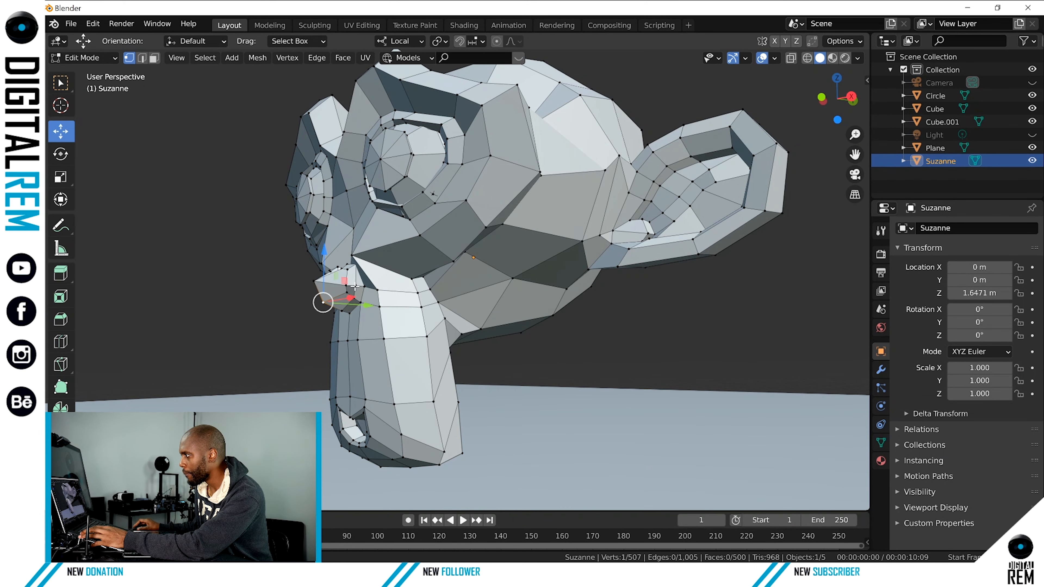
middle_drag(354, 287, 230, 192)
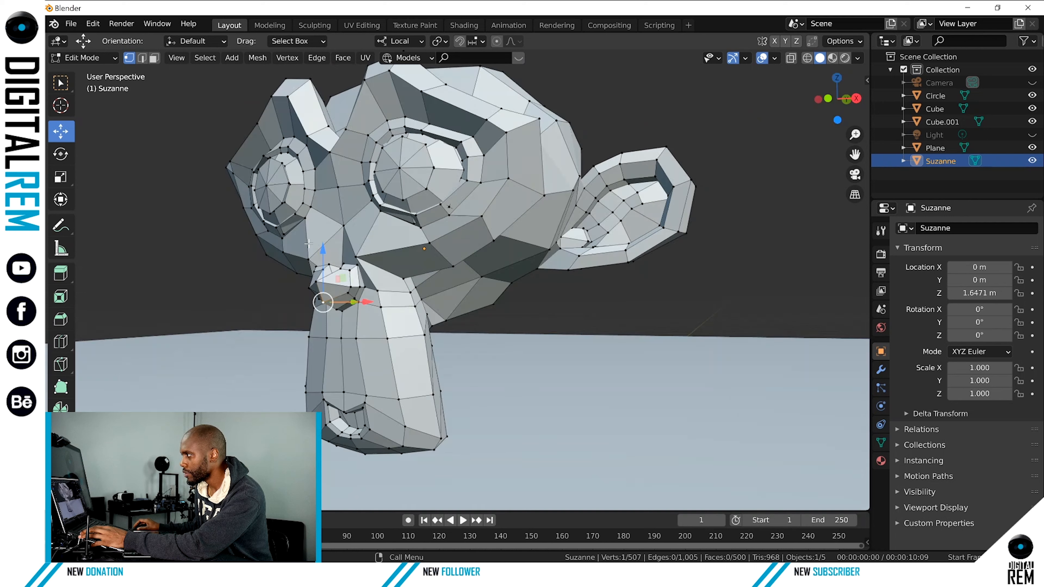
Switch to edge selection and select two adjoining edges on top of the monkey's head.
click(142, 58)
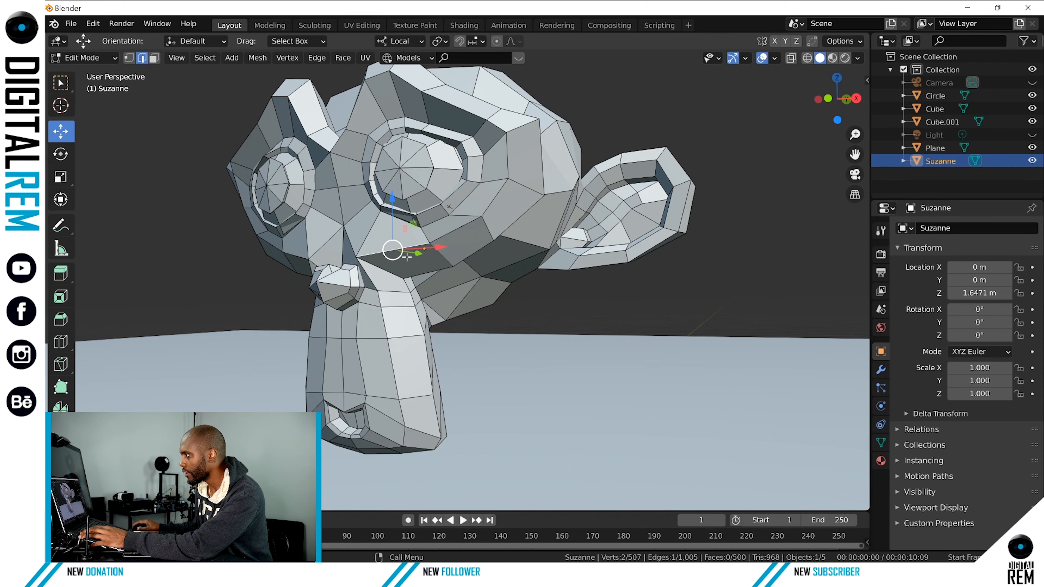
middle_drag(406, 257, 602, 371)
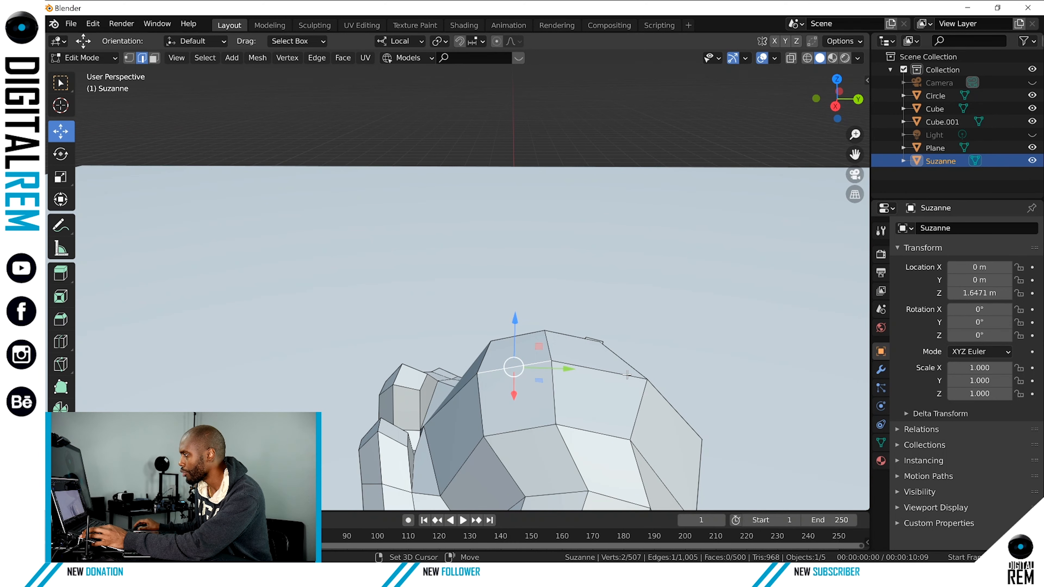
mouse_move(559, 322)
mouse_down()
mouse_move(557, 378)
mouse_move(556, 289)
mouse_move(553, 324)
mouse_up()
scroll(620, 311, down, 6)
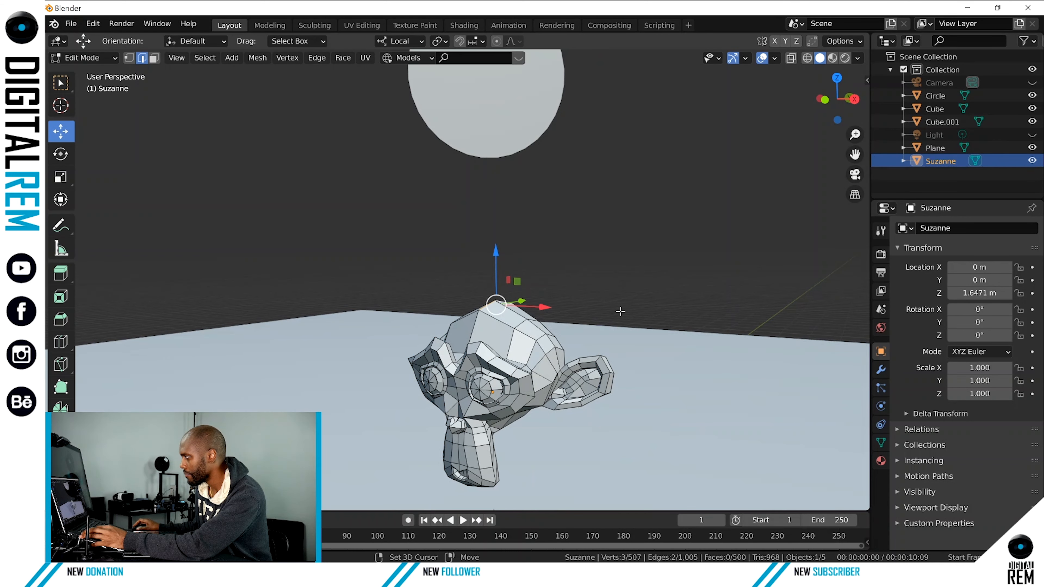
Raise the two selected edges on top of the monkey's head slightly along the Z axis.
middle_drag(620, 311, 551, 231)
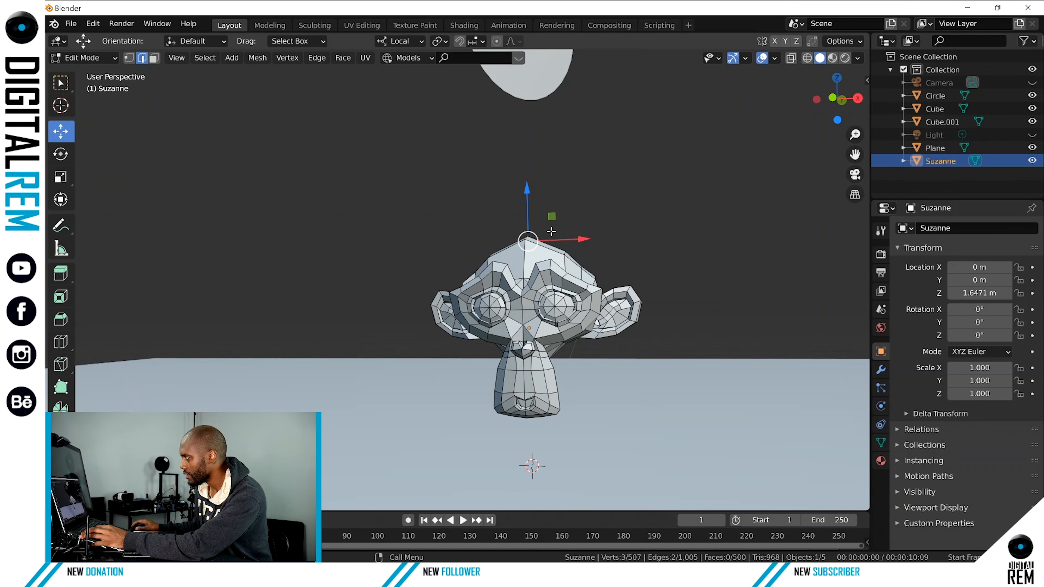
drag(532, 191, 521, 204)
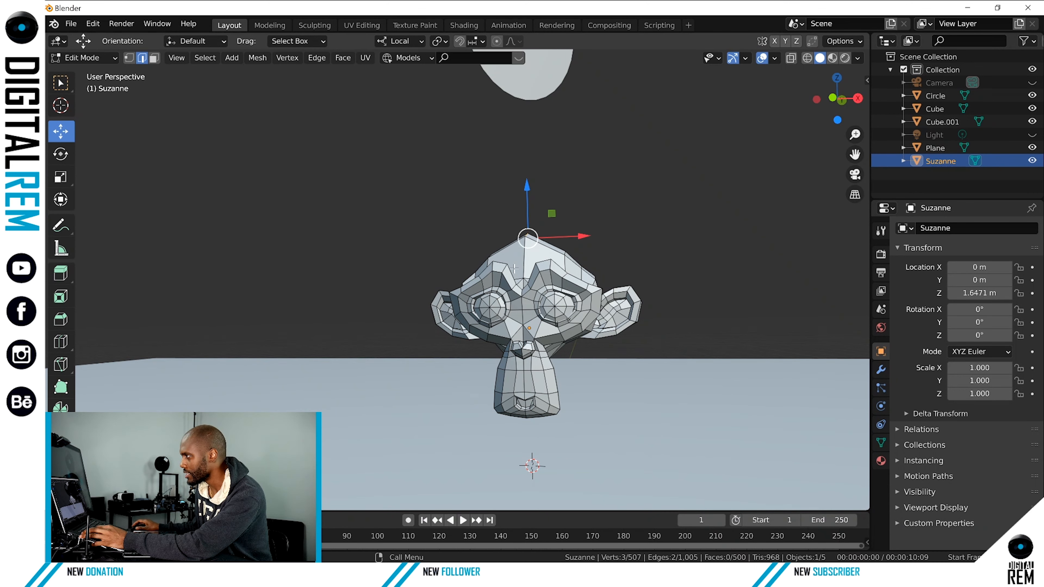
Switch to face selection and select a single large face on the monkey's forehead.
click(153, 59)
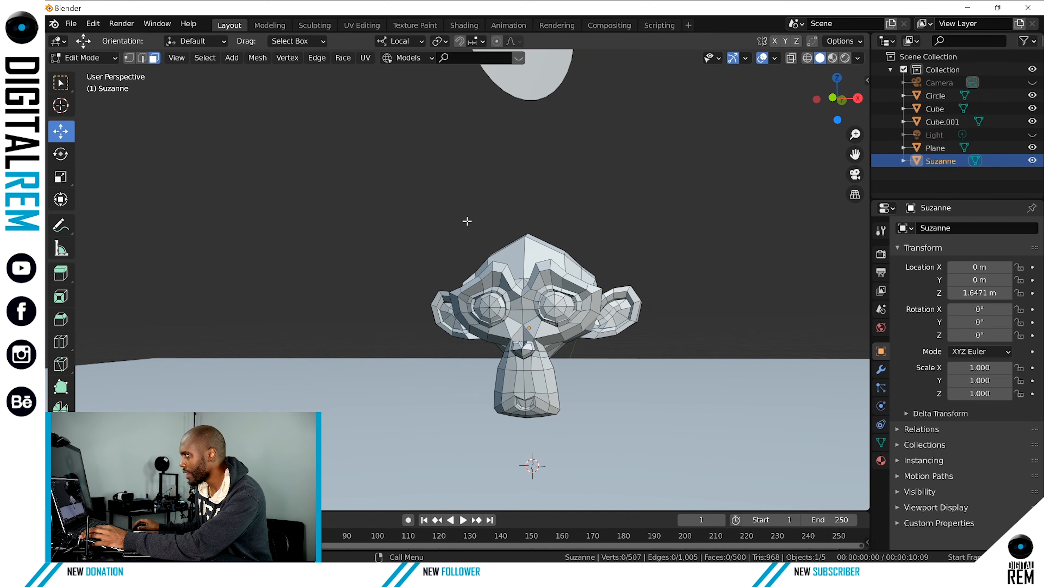
middle_drag(467, 222, 617, 243)
scroll(510, 262, up, 5)
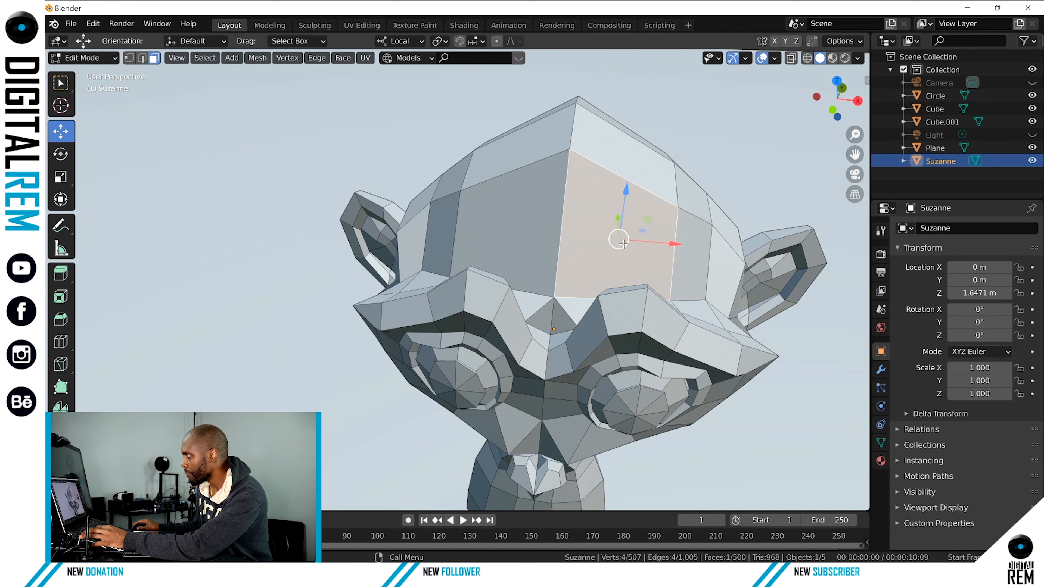
Pull two adjoining faces at the back of the monkey's head outward along the Y axis and return to Object Mode.
middle_drag(588, 224, 326, 237)
scroll(349, 238, down, 8)
click(488, 273)
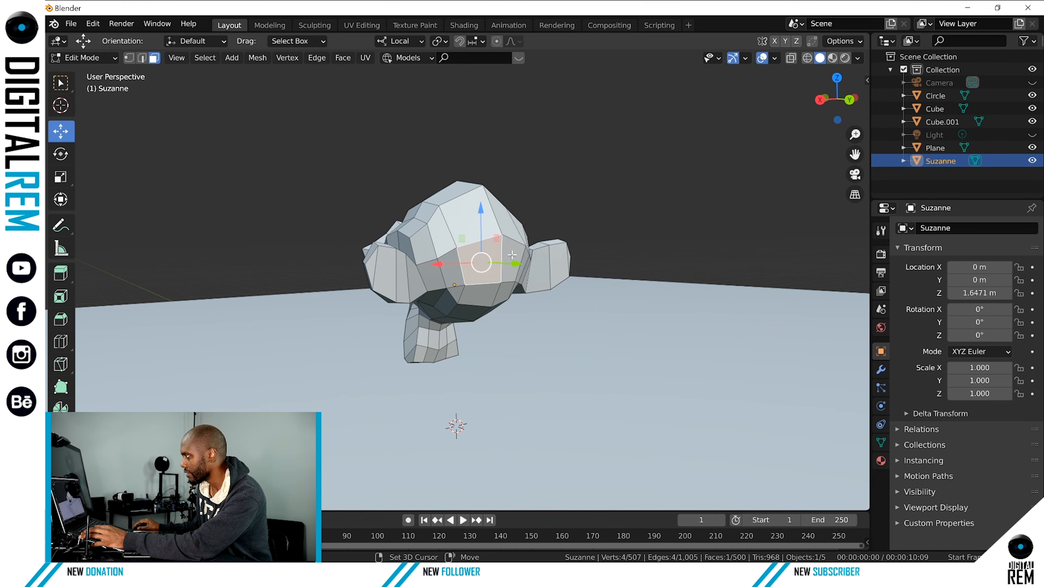
shift+click(511, 247)
middle_drag(511, 248, 542, 292)
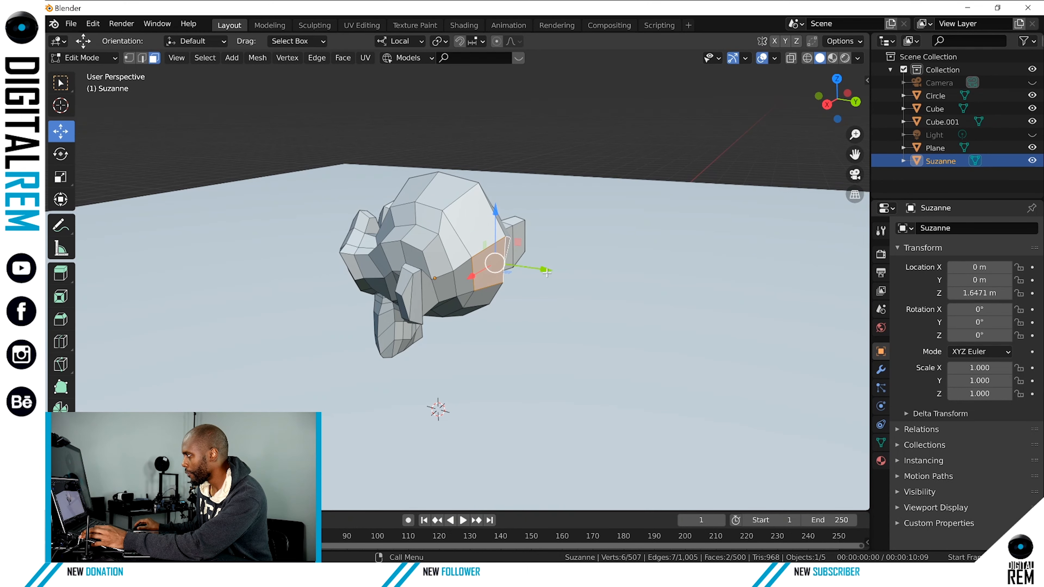
drag(547, 273, 559, 280)
middle_drag(555, 287, 438, 256)
scroll(580, 284, down, 5)
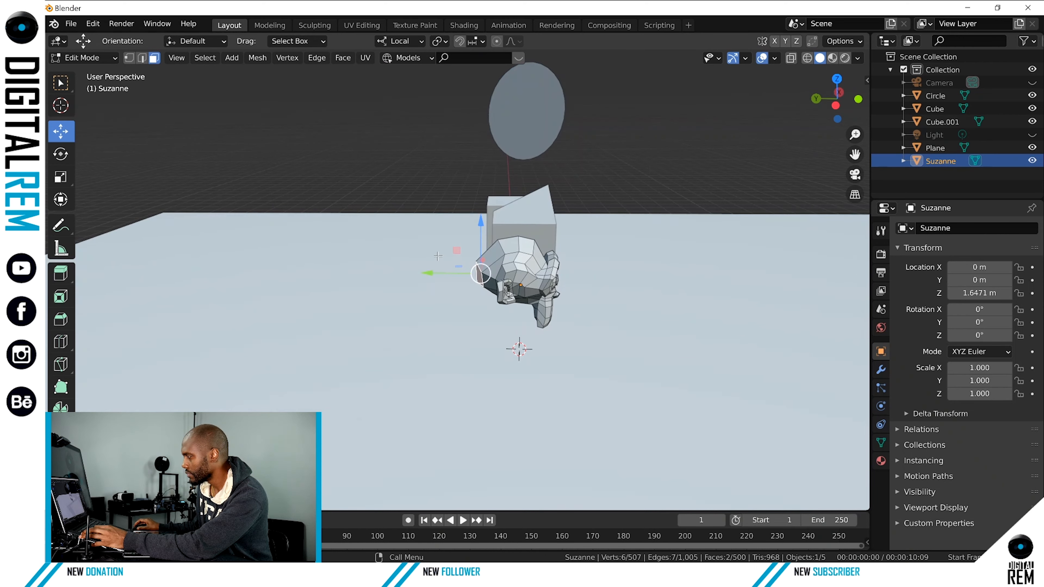
key(ctrl+Tab)
click(380, 265)
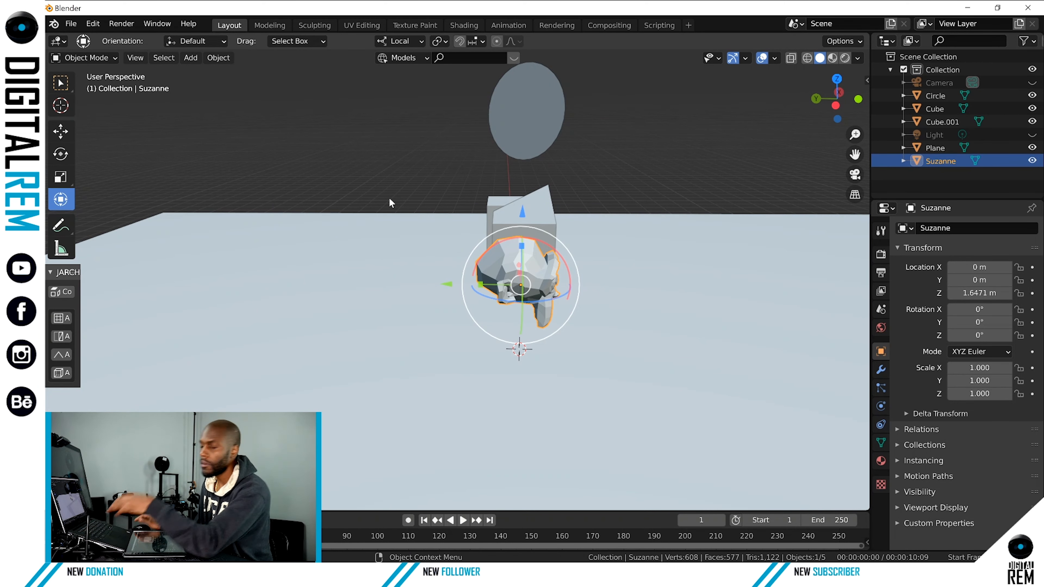